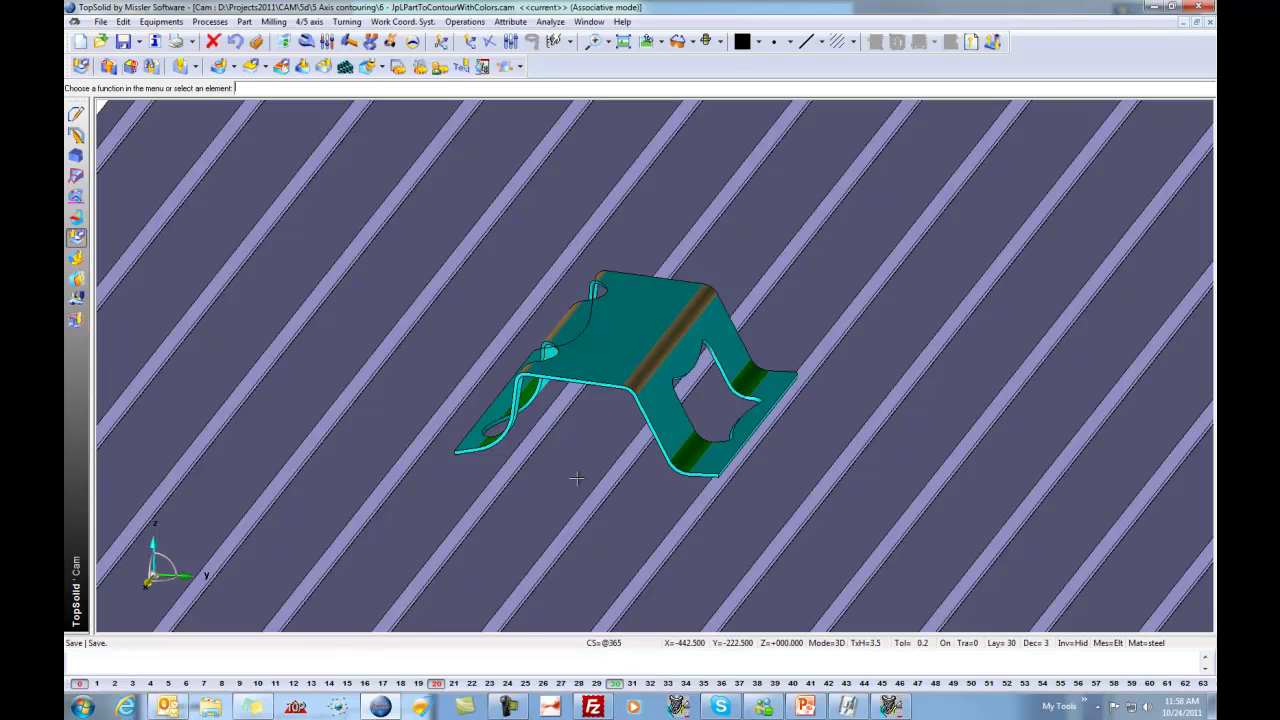
- Start a 5 axis contour operation along the lower outer edge of the bent part, accepting the material side shown
left_click(307, 22)
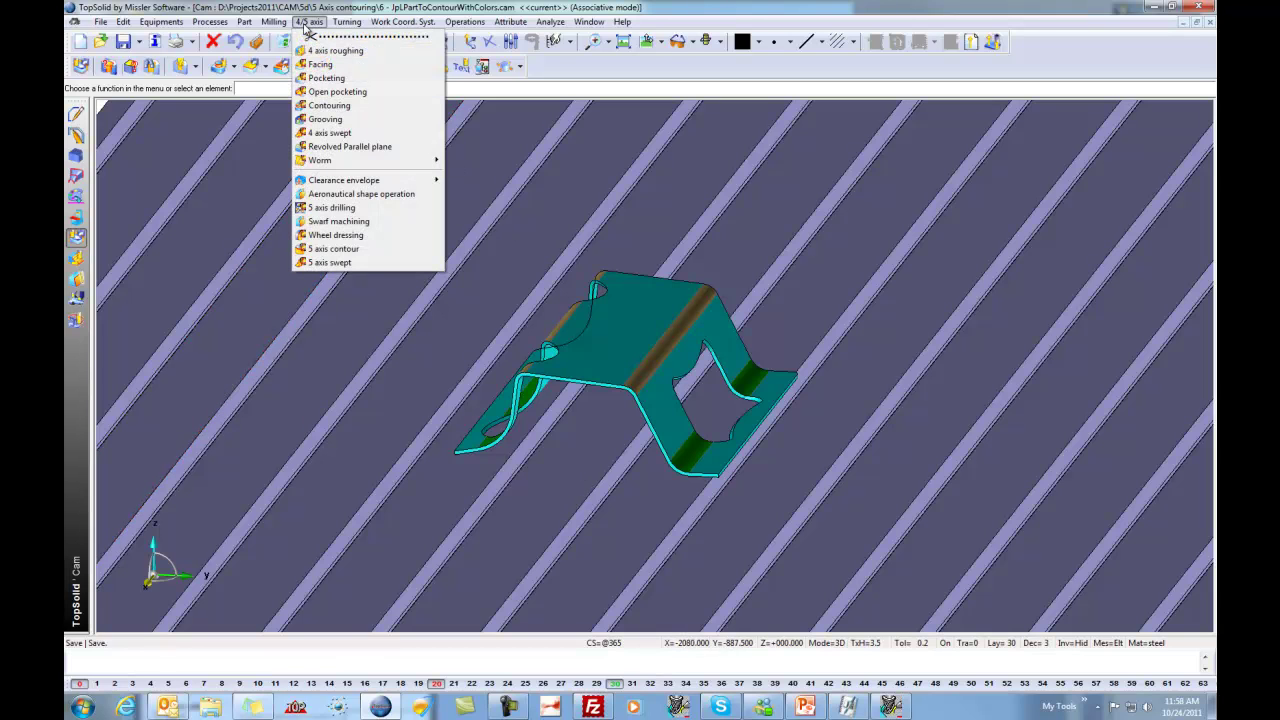
left_click(400, 259)
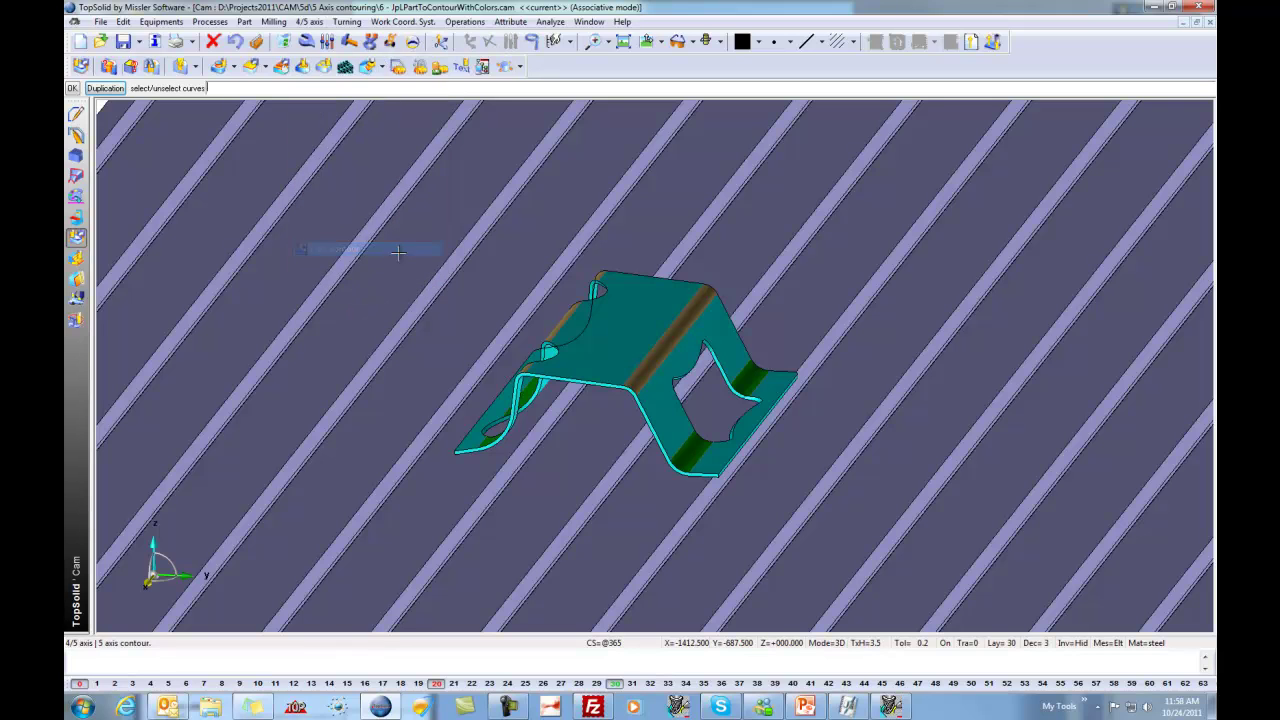
left_click(707, 473)
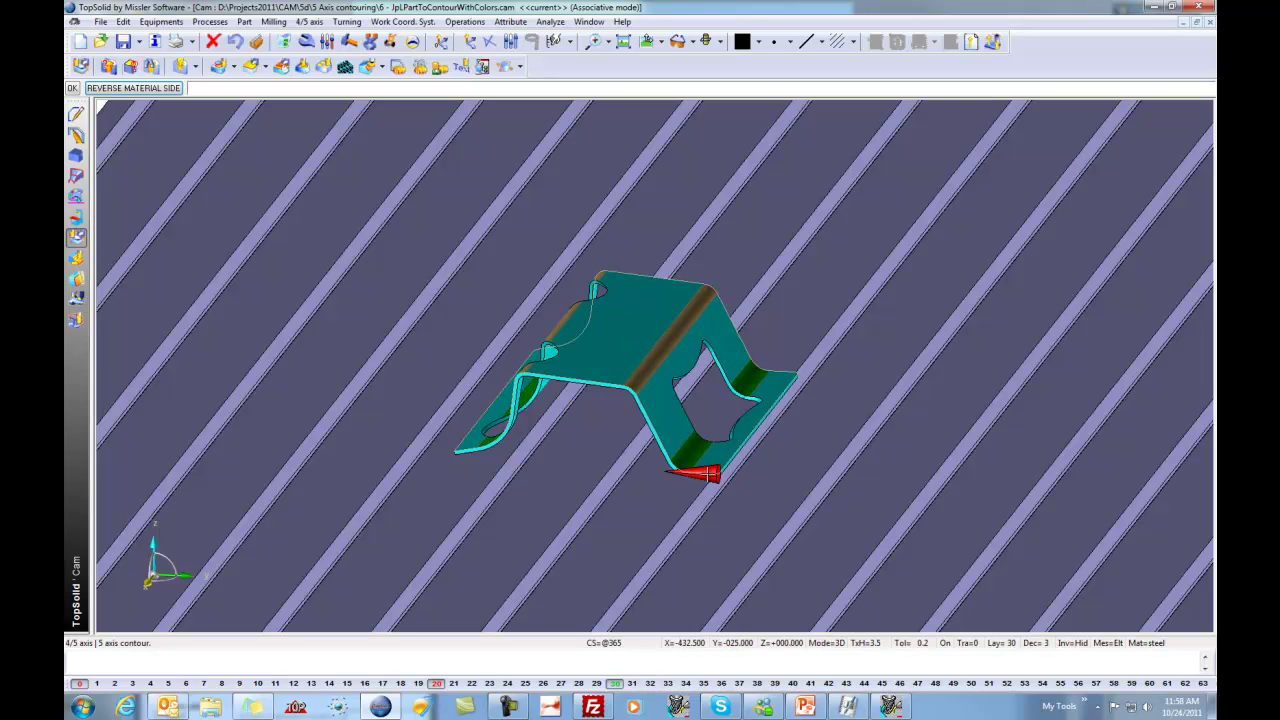
key("Return")
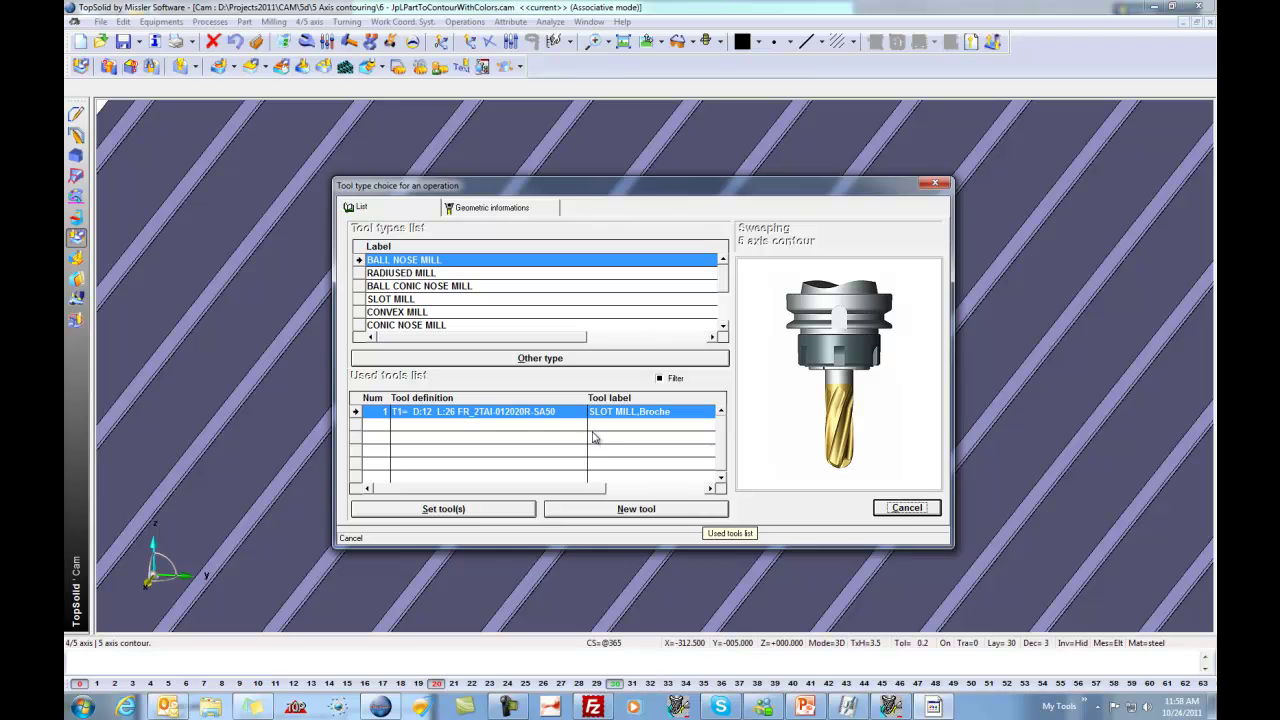
- Use the D12 slot mill T1, with 0 mm side stock, 6 mm depth, 0.05 mm curve tolerance and 2 mm maximum distance between points
double_click(578, 411)
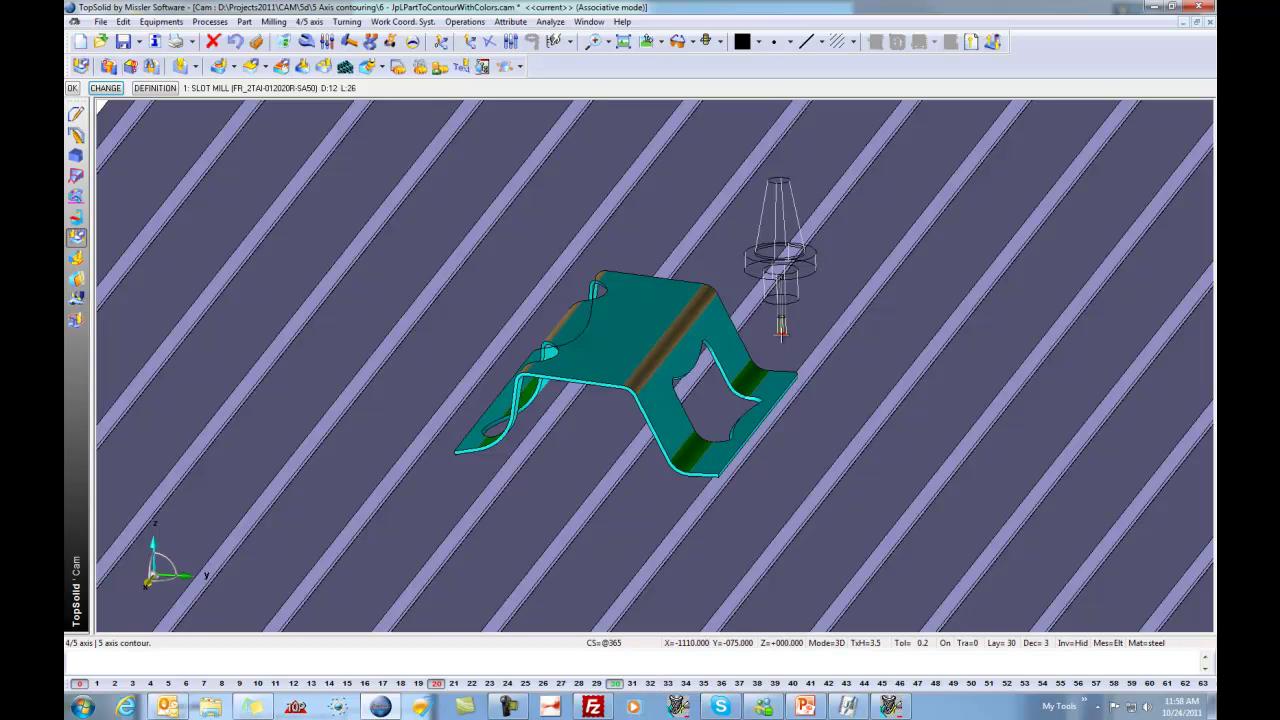
left_click(782, 333)
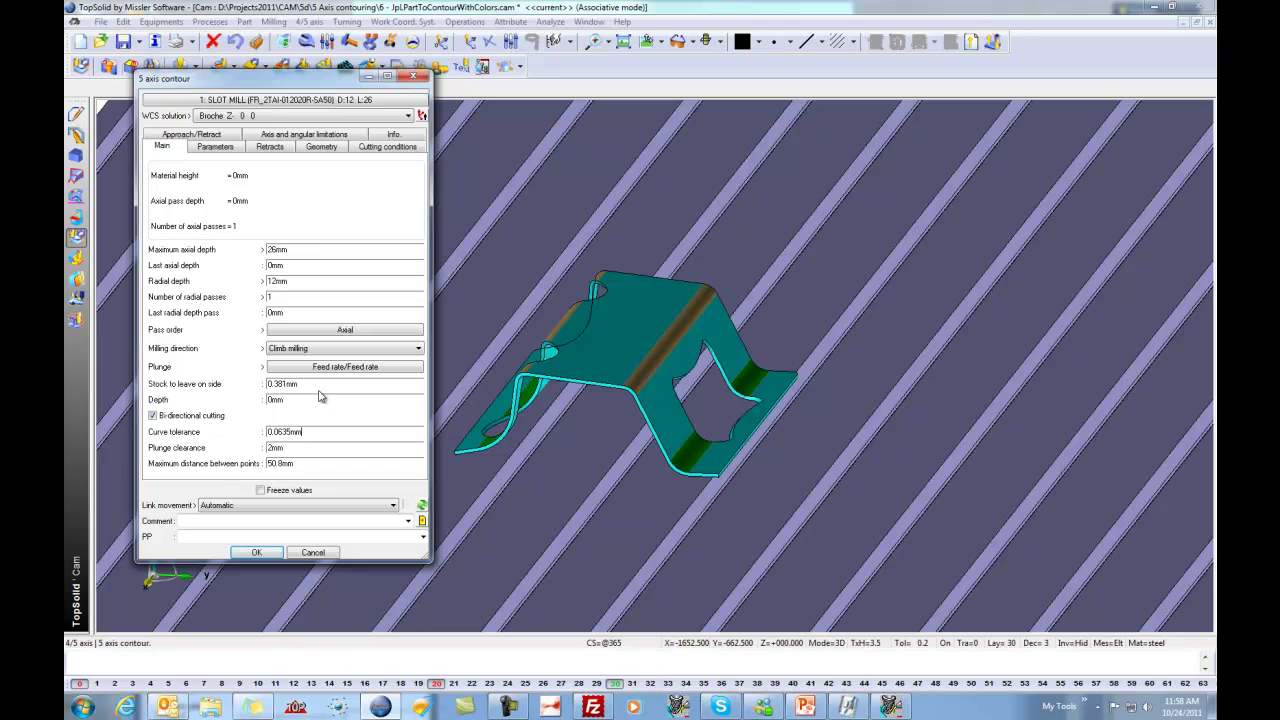
type("0.05")
- Limit the check surfaces to chosen faces, picking the flange, bends and sloped wall of the windowed leg plus the part's flat top
left_click(321, 147)
left_click(340, 220)
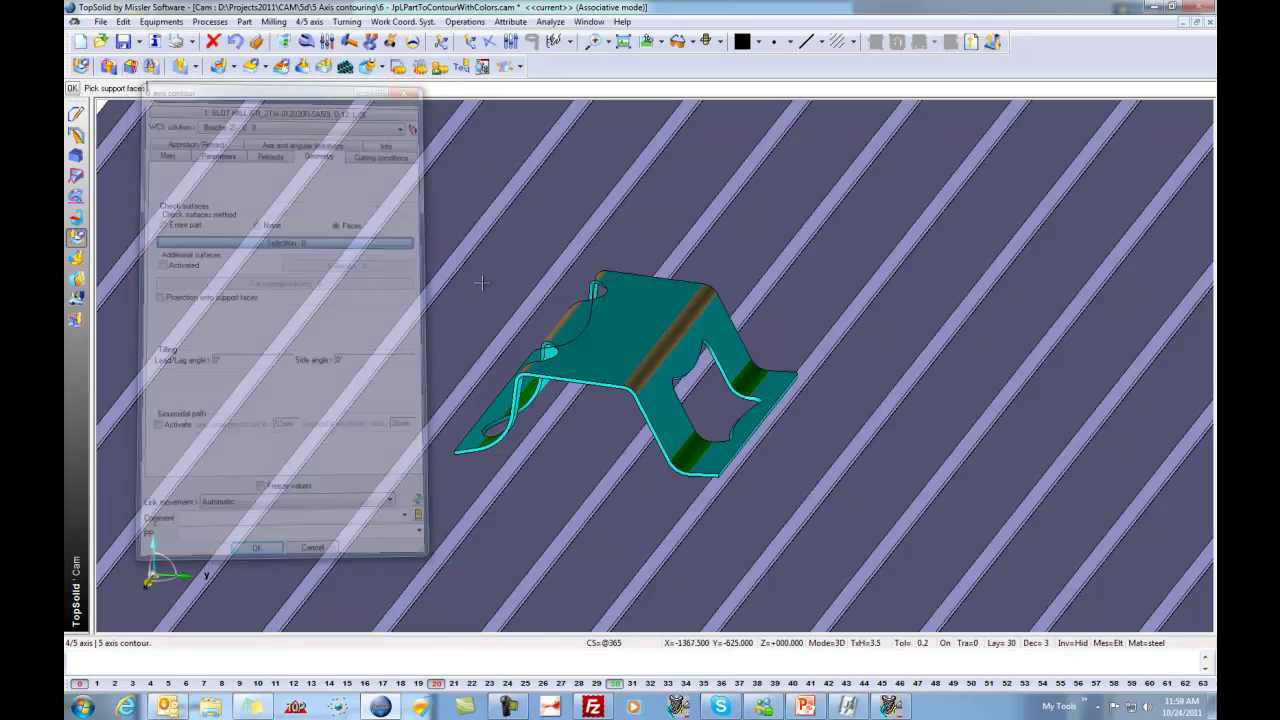
scroll(673, 506, "up", 3)
left_click(724, 452)
left_click(700, 434)
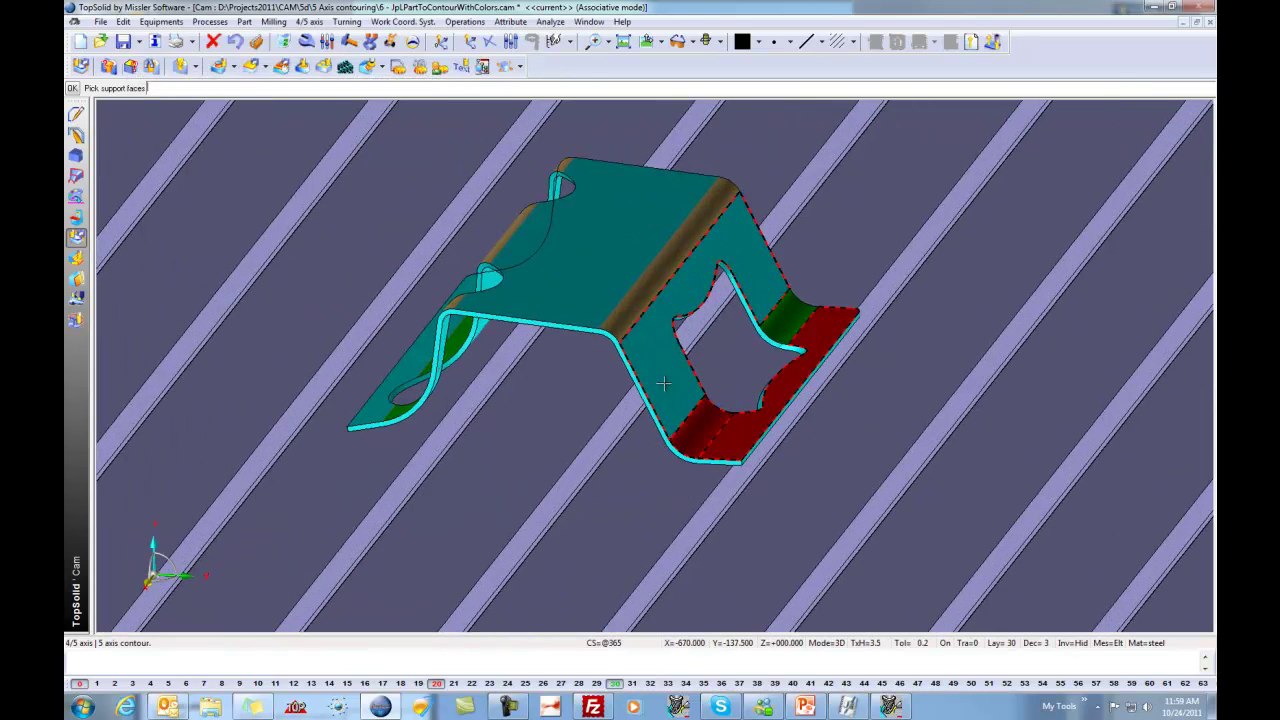
left_click(655, 360)
left_click(562, 304)
- Add the near strip of the notched leg to the check surfaces: its upper bend, wall and lower bend
key("Right")
key("Right")
key("Right")
key("Right")
key("Right")
key("Right")
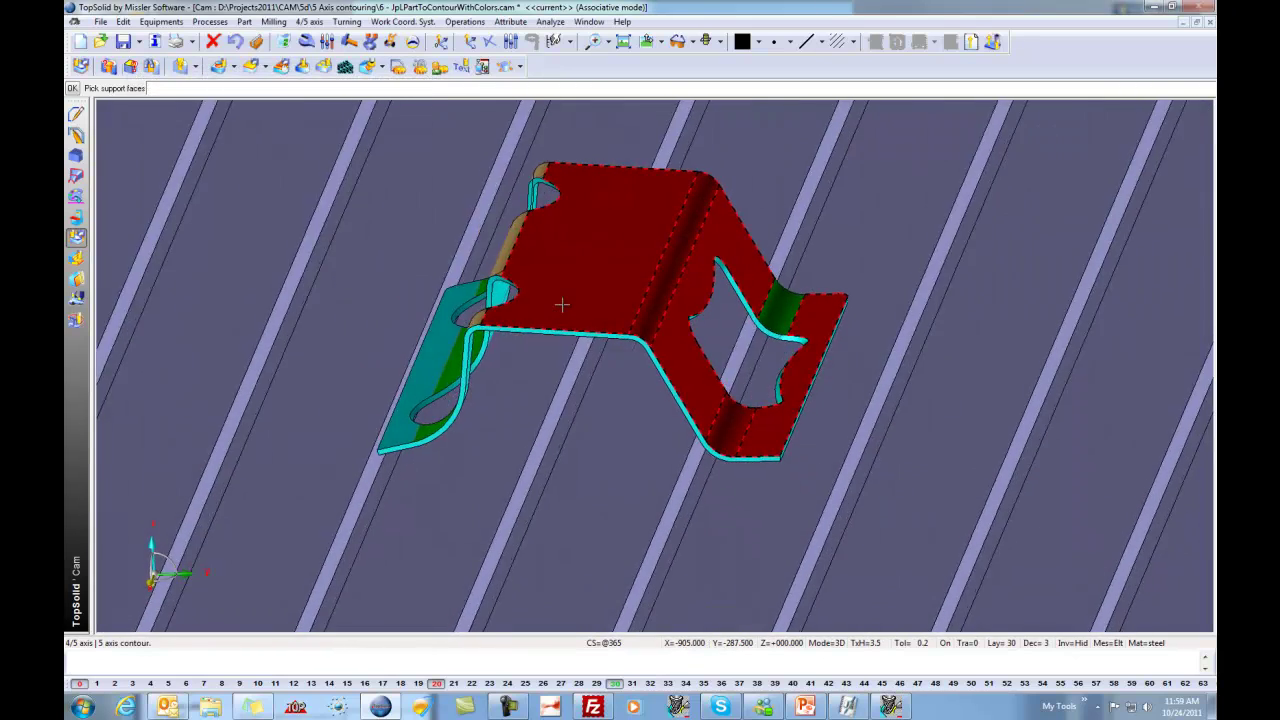
left_click(646, 343)
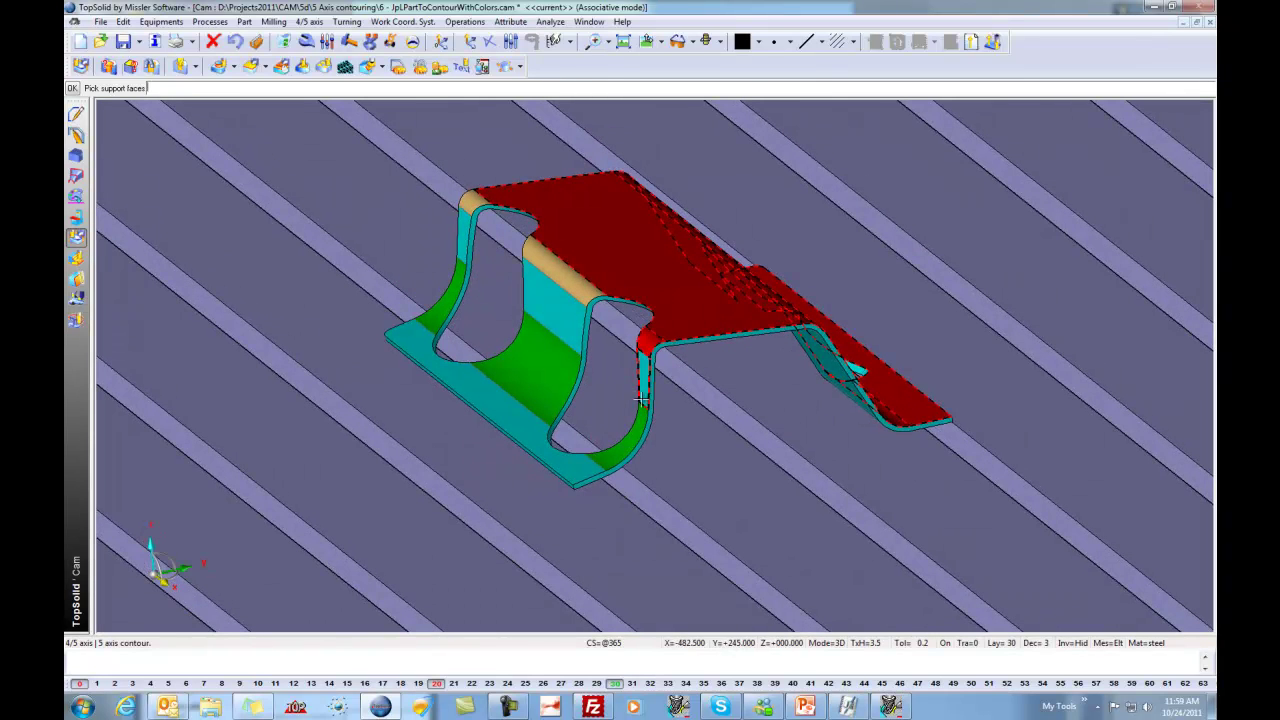
left_click(643, 406)
left_click(598, 462)
- Add the notched leg's flange, its far strip and the windowed leg's remaining bend, completing the check surface selection
left_click(422, 336)
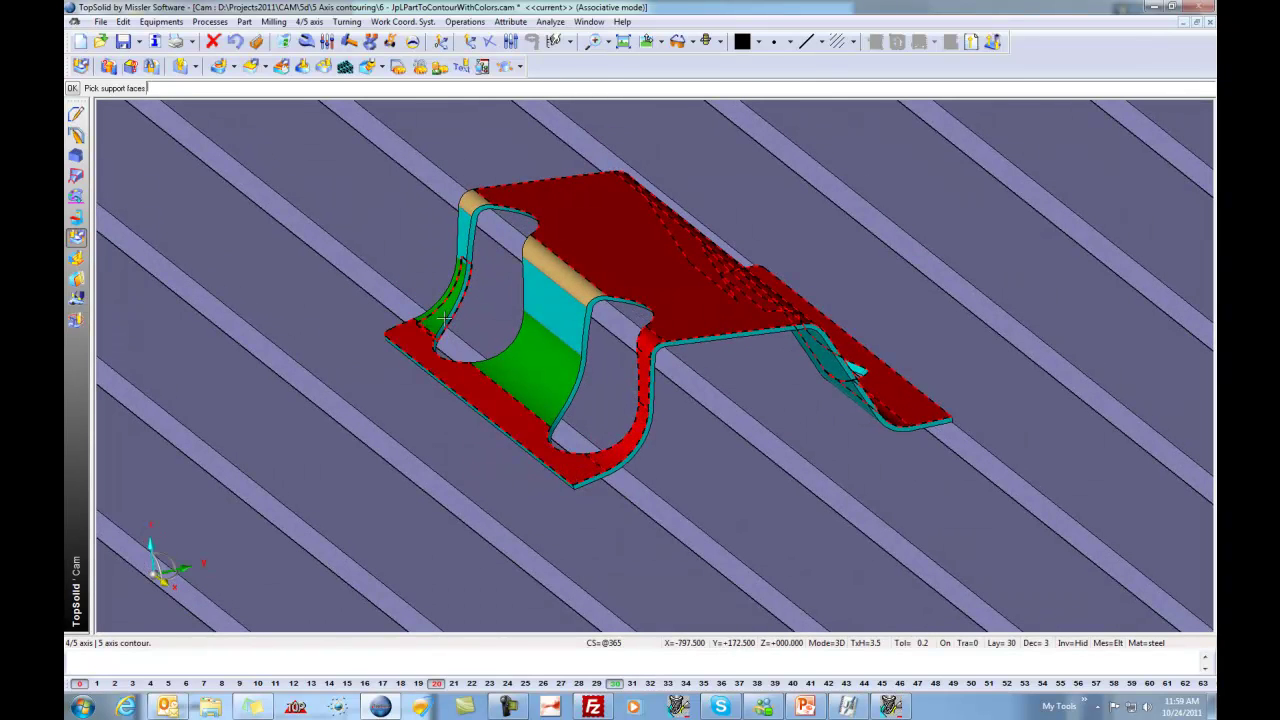
left_click(438, 314)
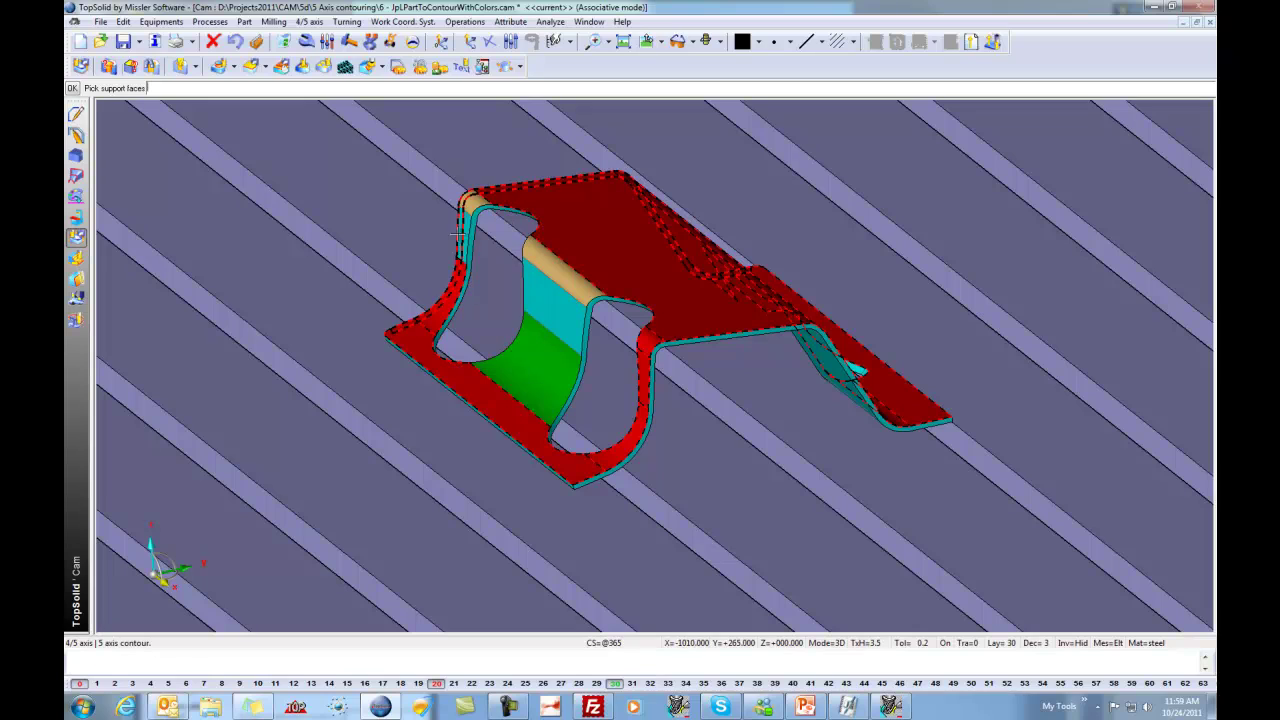
left_click(458, 234)
left_click(468, 202)
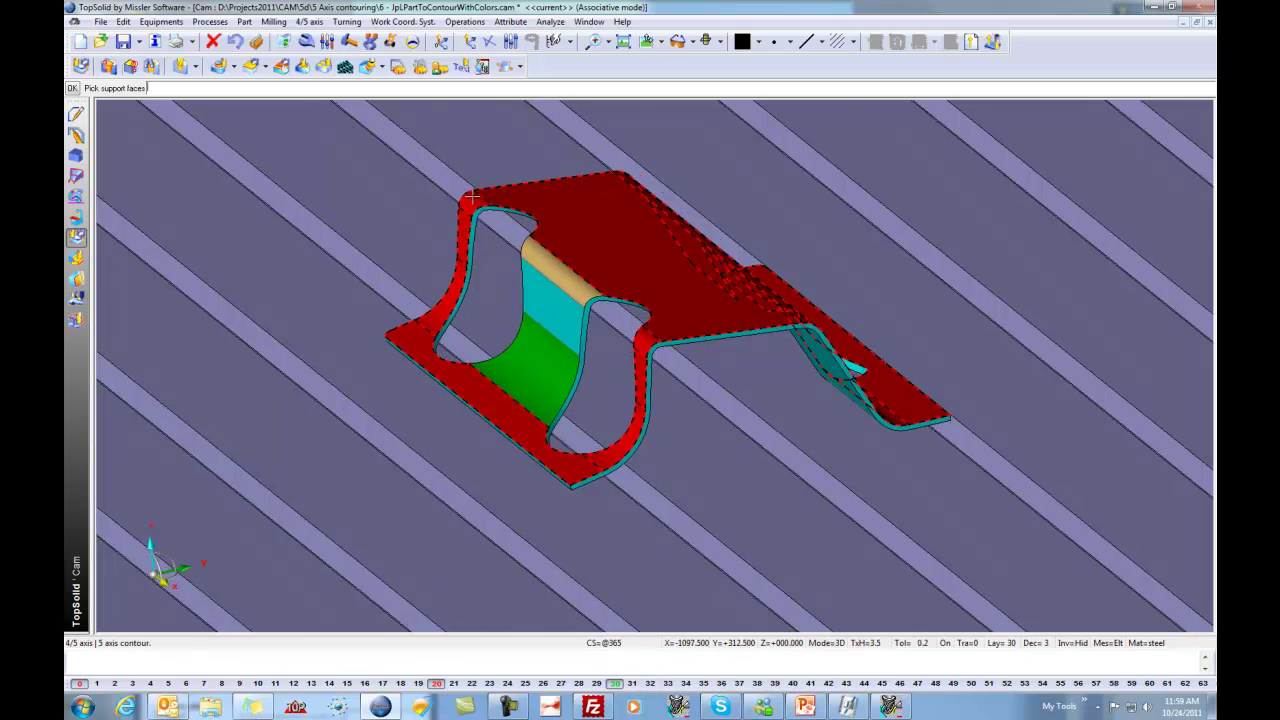
left_click(848, 320)
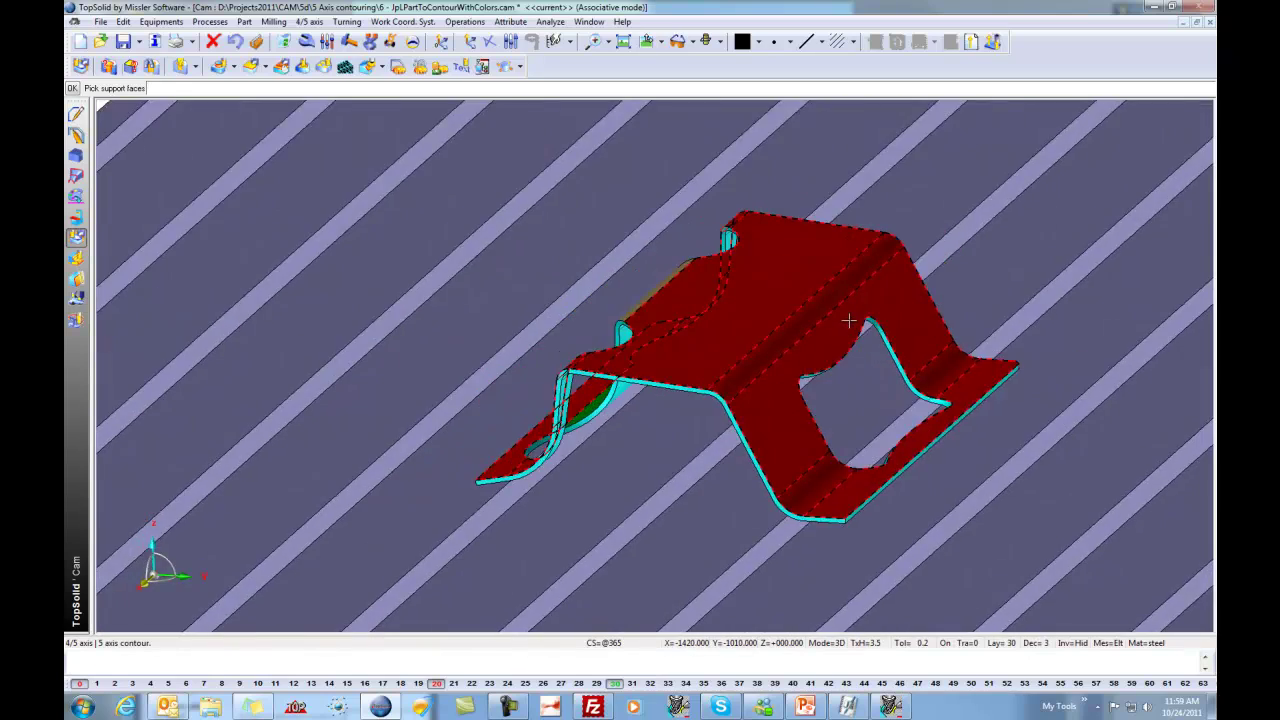
key("Return")
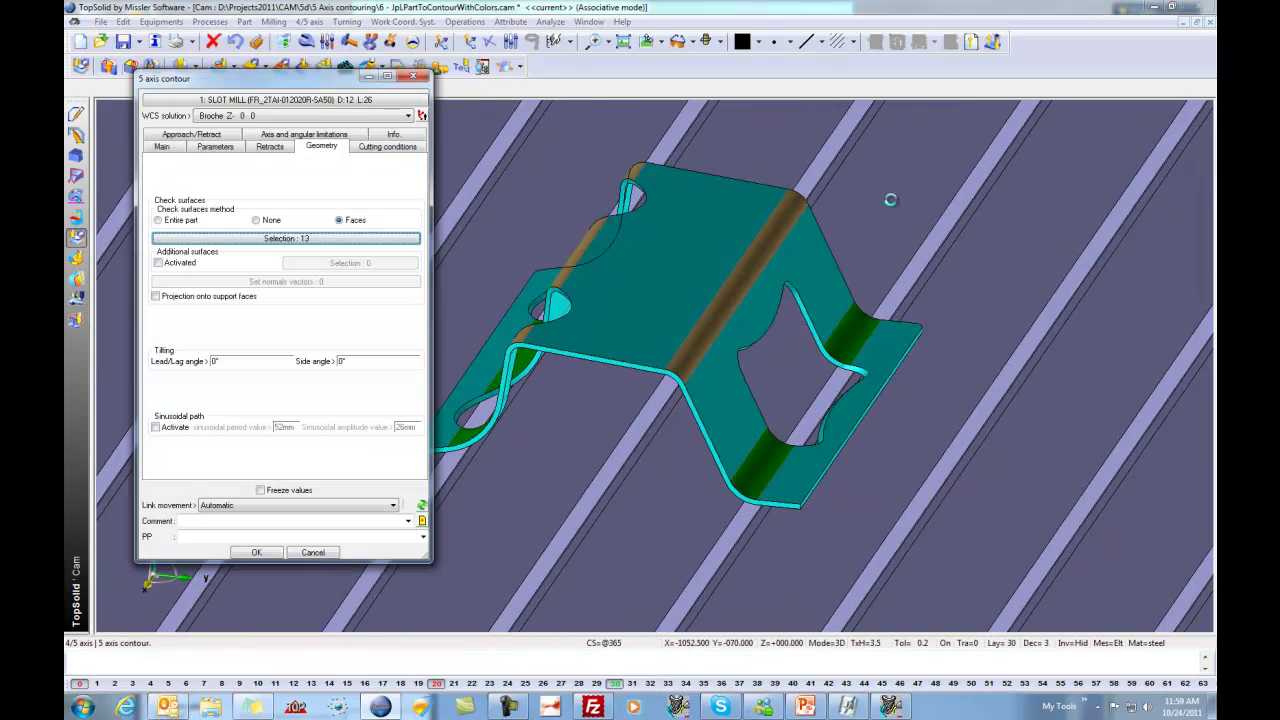
- Review the cutting conditions, compute the 5 axis contour and watch the tool follow the part's edge in simulation
left_click(387, 147)
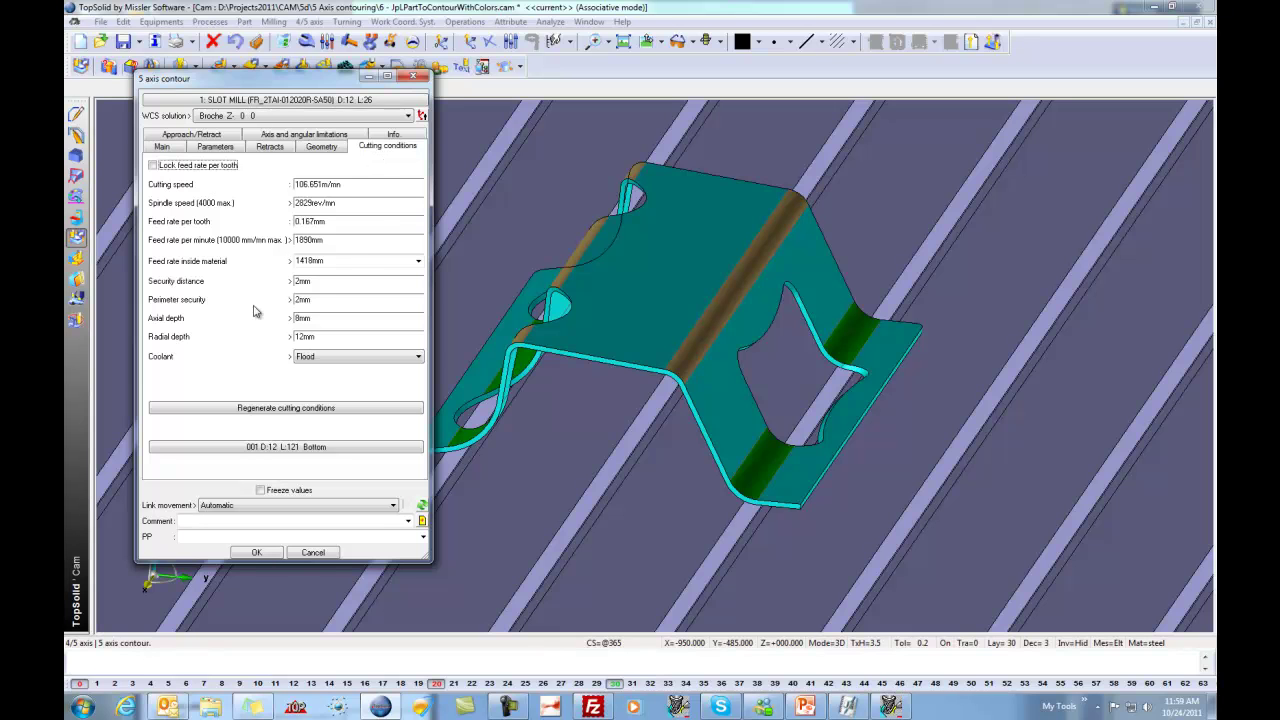
left_click(257, 553)
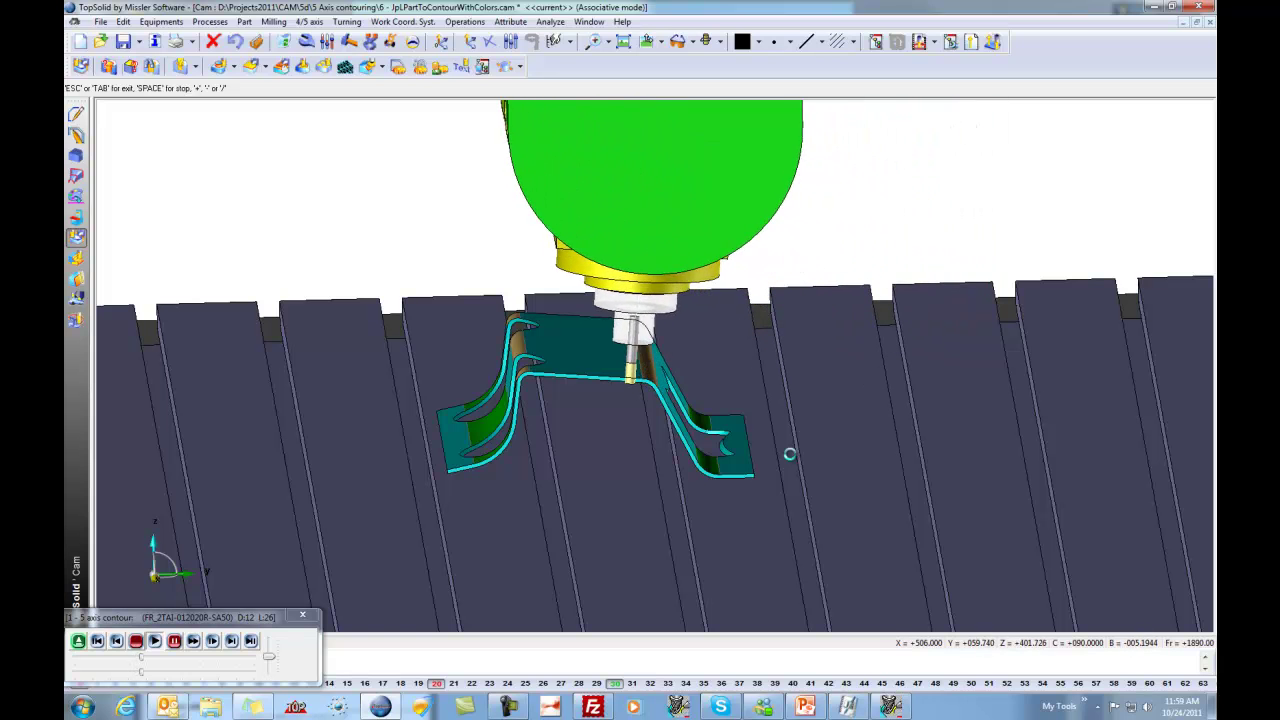
scroll(525, 346, "up", 4)
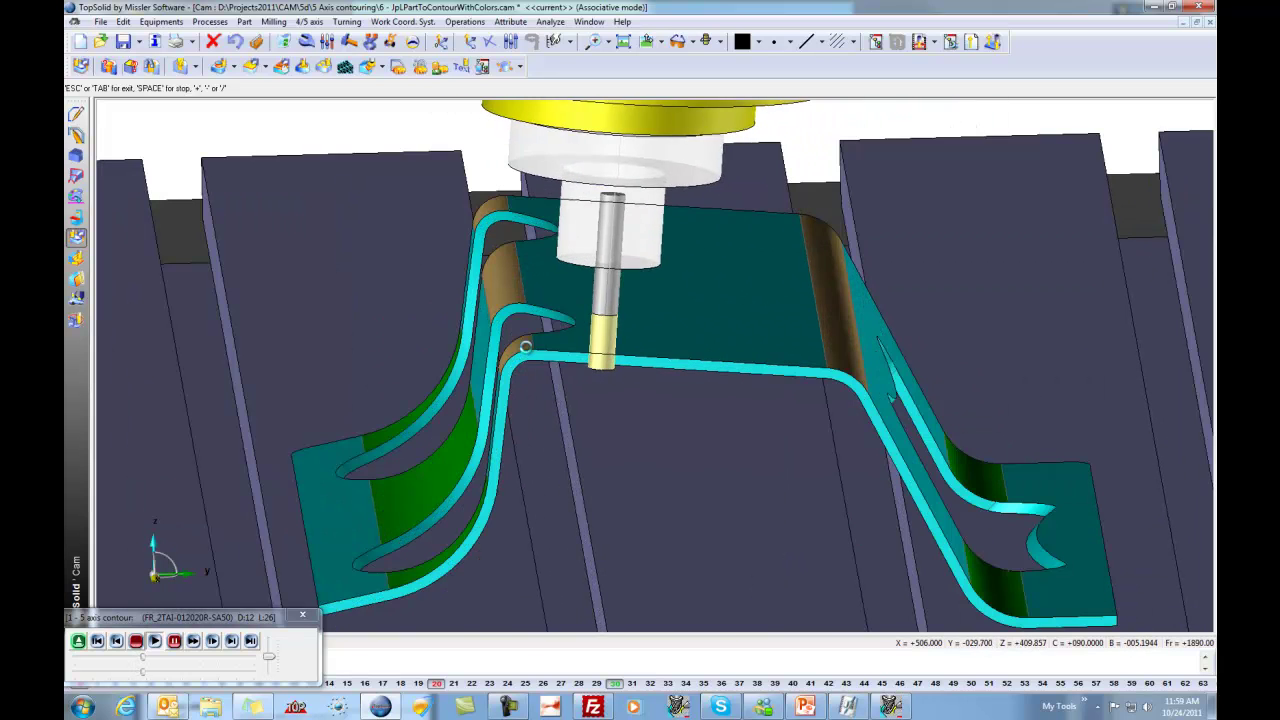
middle_click_drag(538, 426, 591, 377)
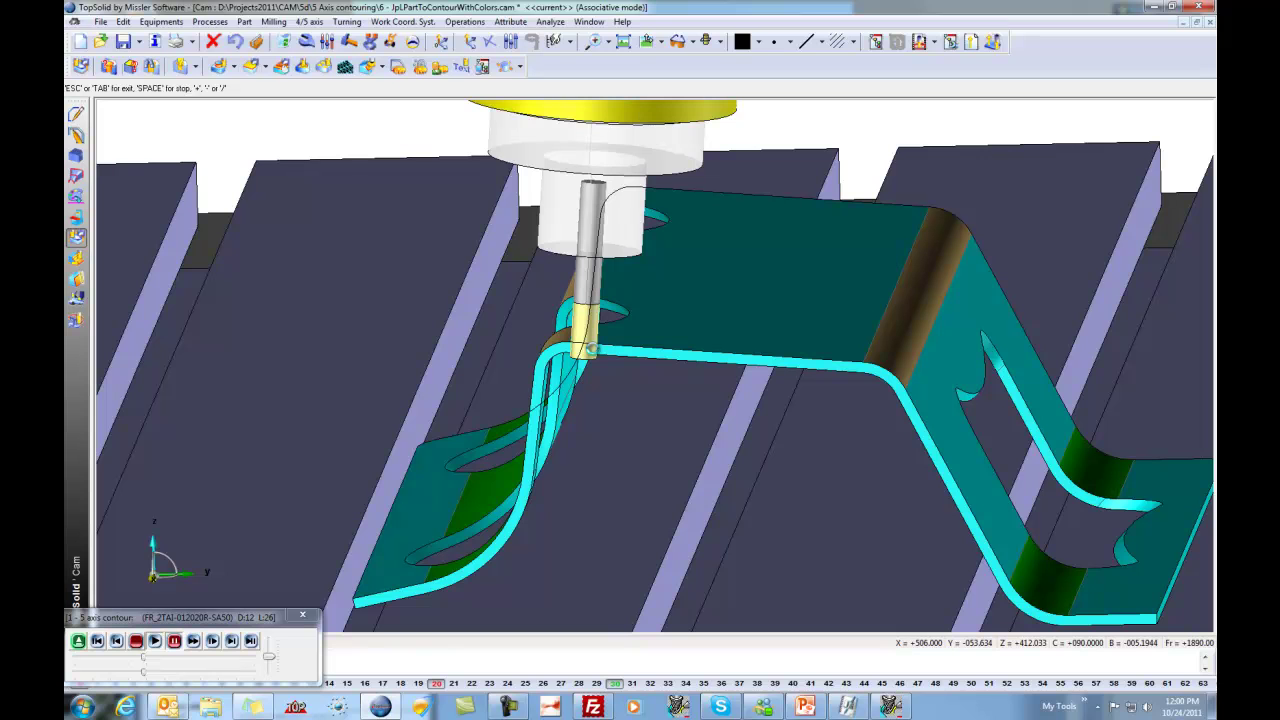
scroll(591, 348, "down", 3)
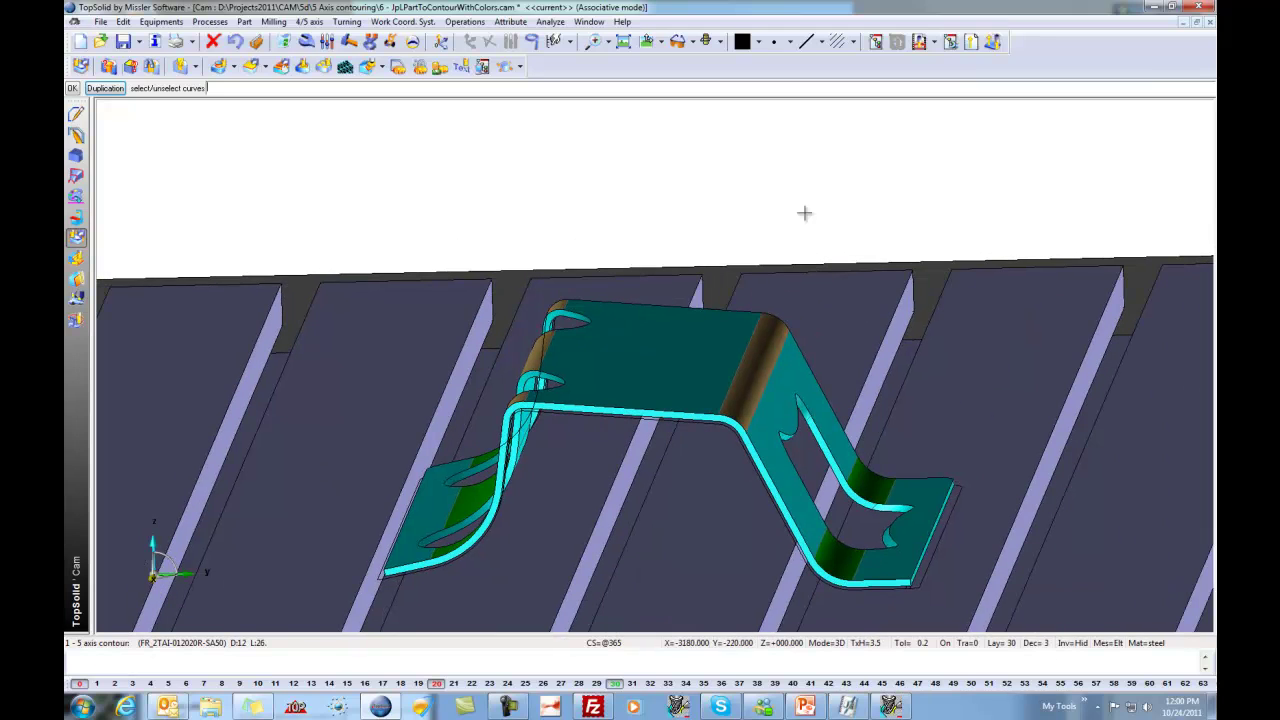
- Edit the existing 5 axis contour operation to activate a sinusoidal path with a 52 mm period and 10 mm amplitude
left_click(876, 42)
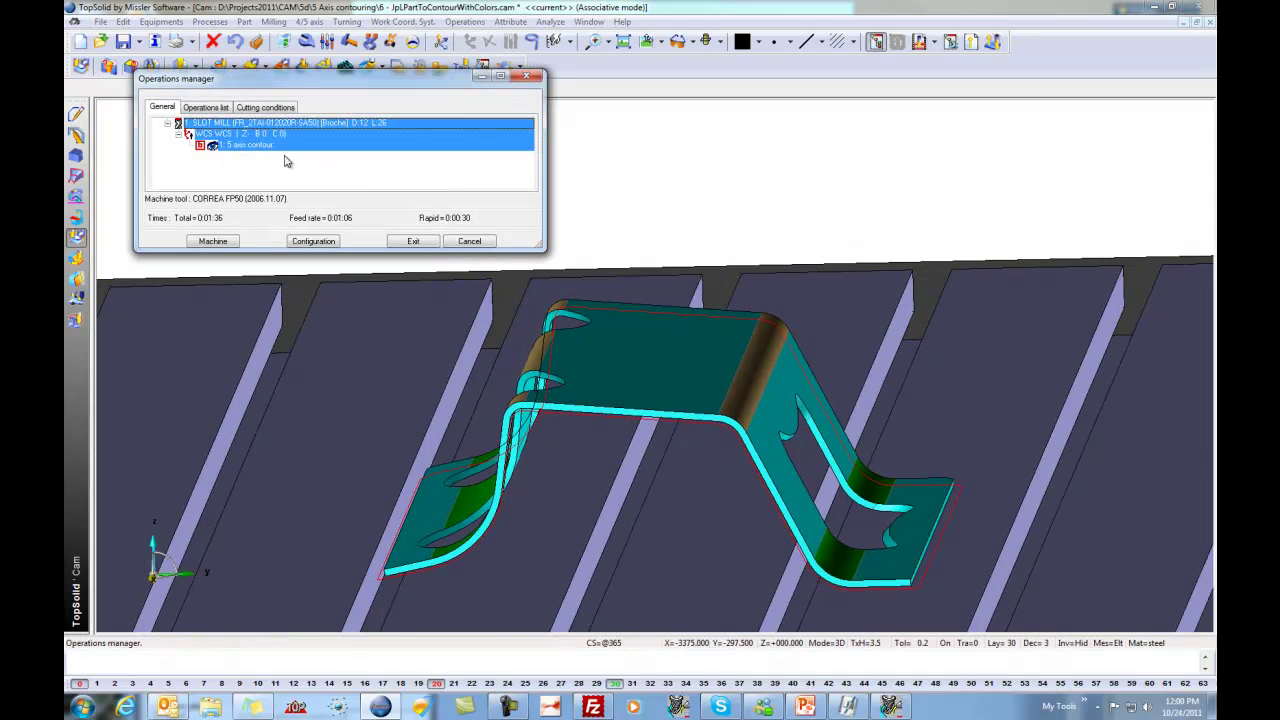
left_click(243, 146)
double_click(243, 146)
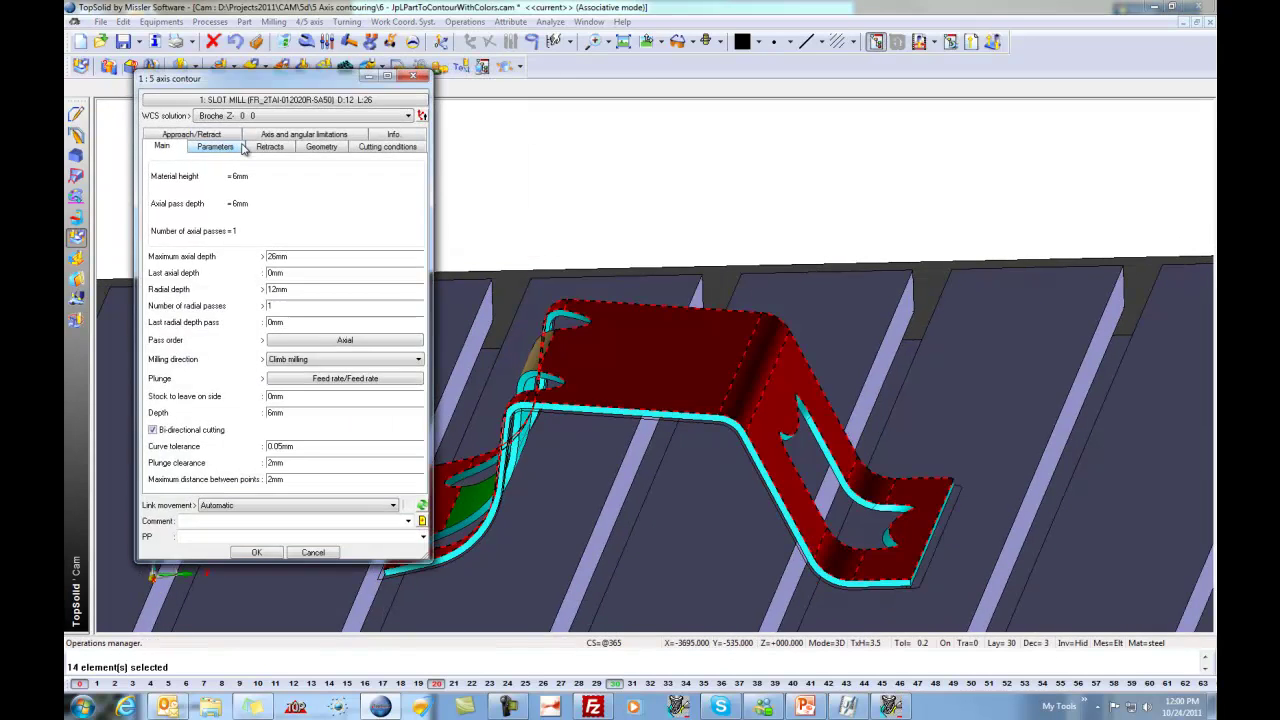
left_click(321, 147)
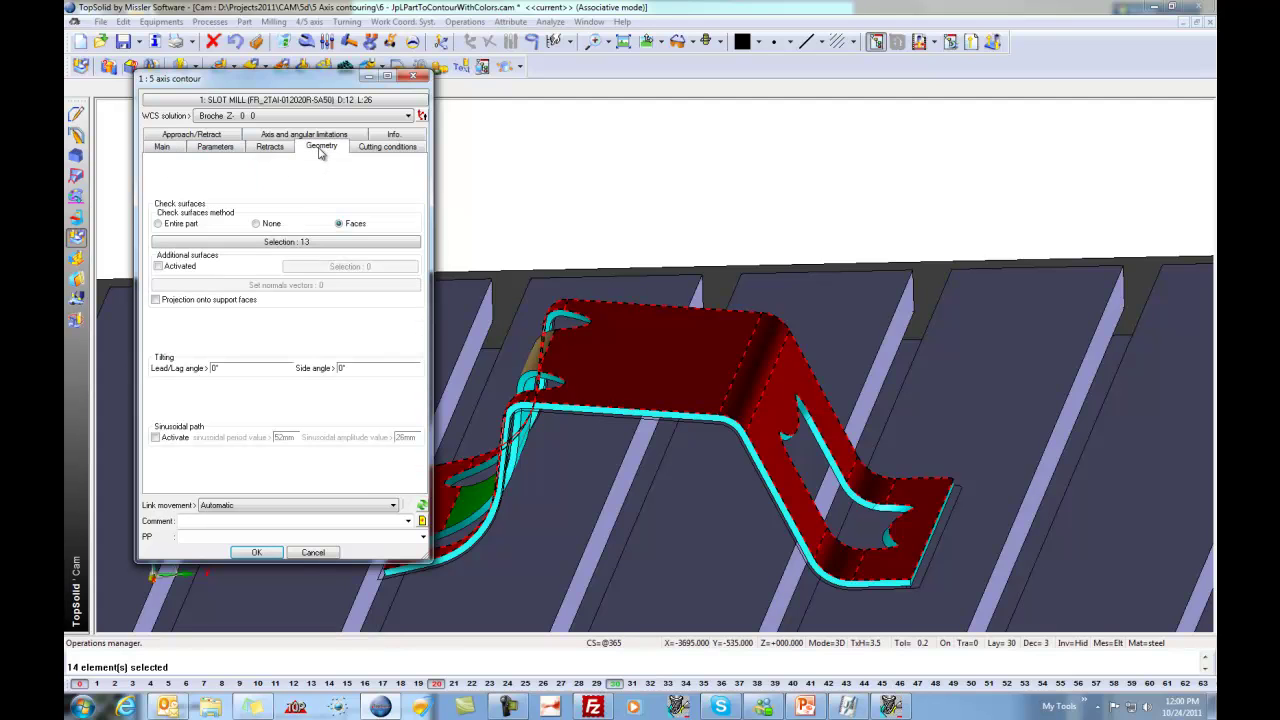
left_click(156, 438)
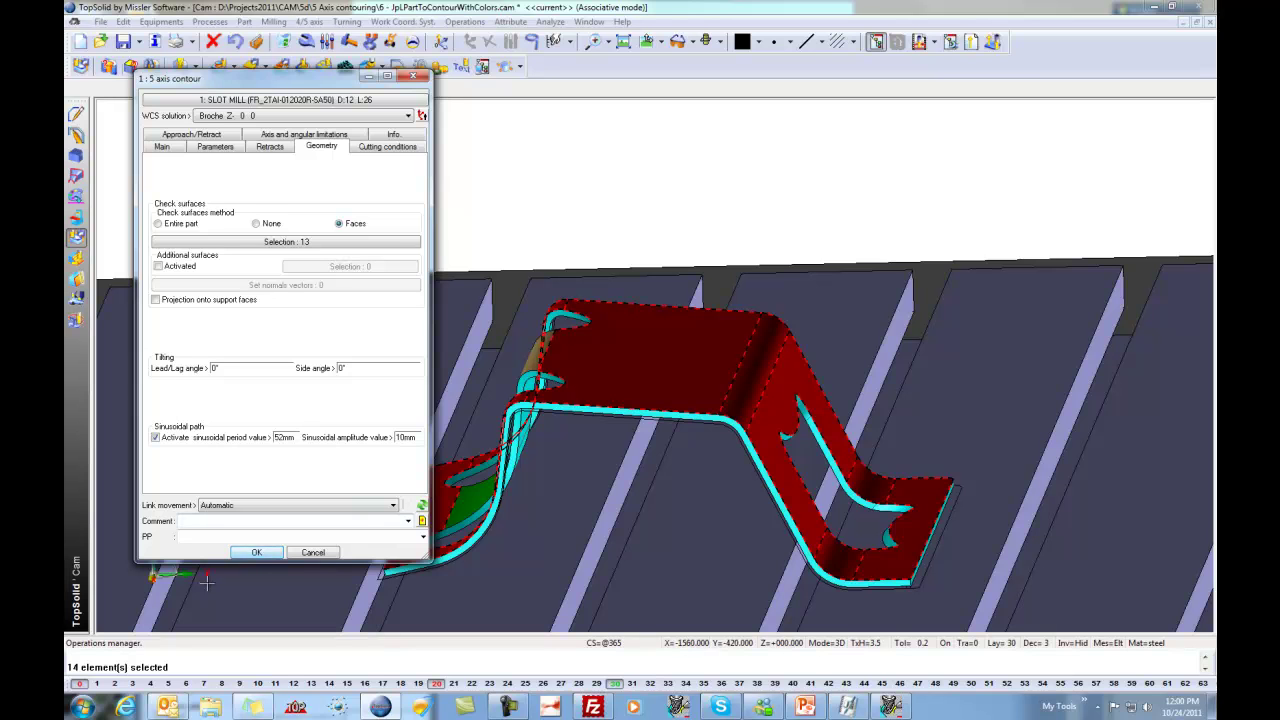
left_click(256, 553)
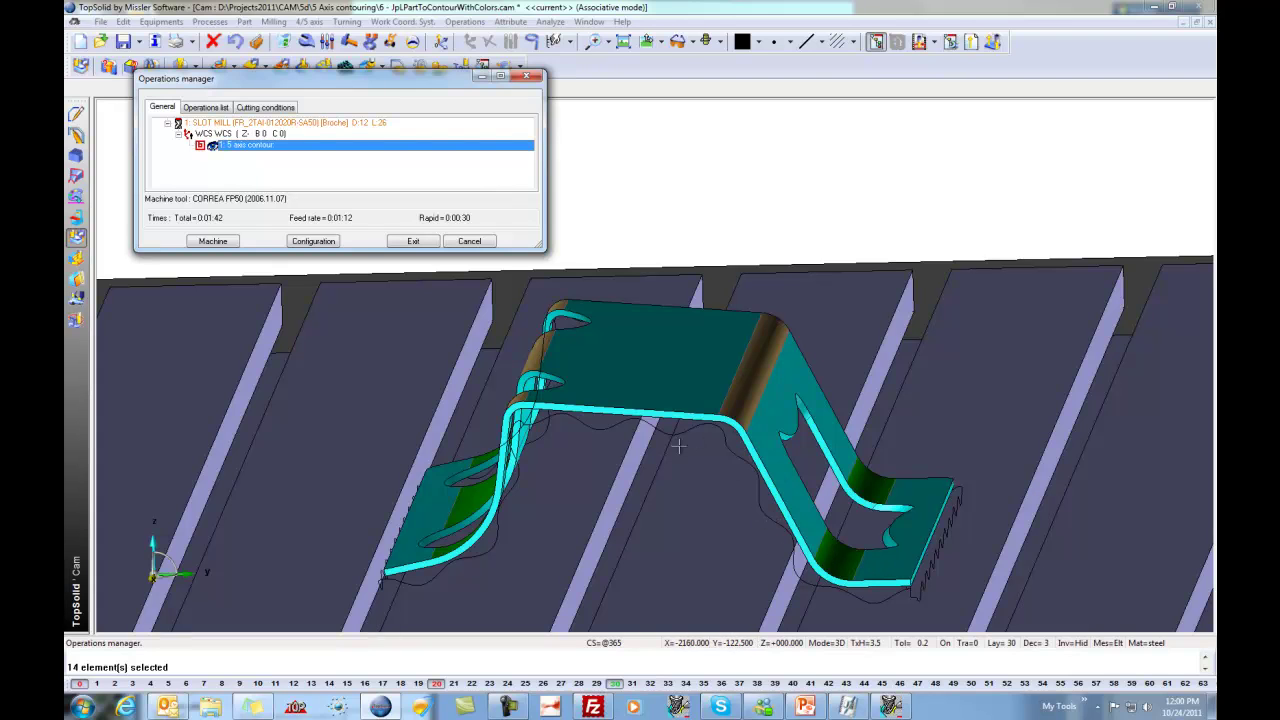
- Simulate the sinusoidal 5 axis contour operation and close the operations manager
double_click(201, 147)
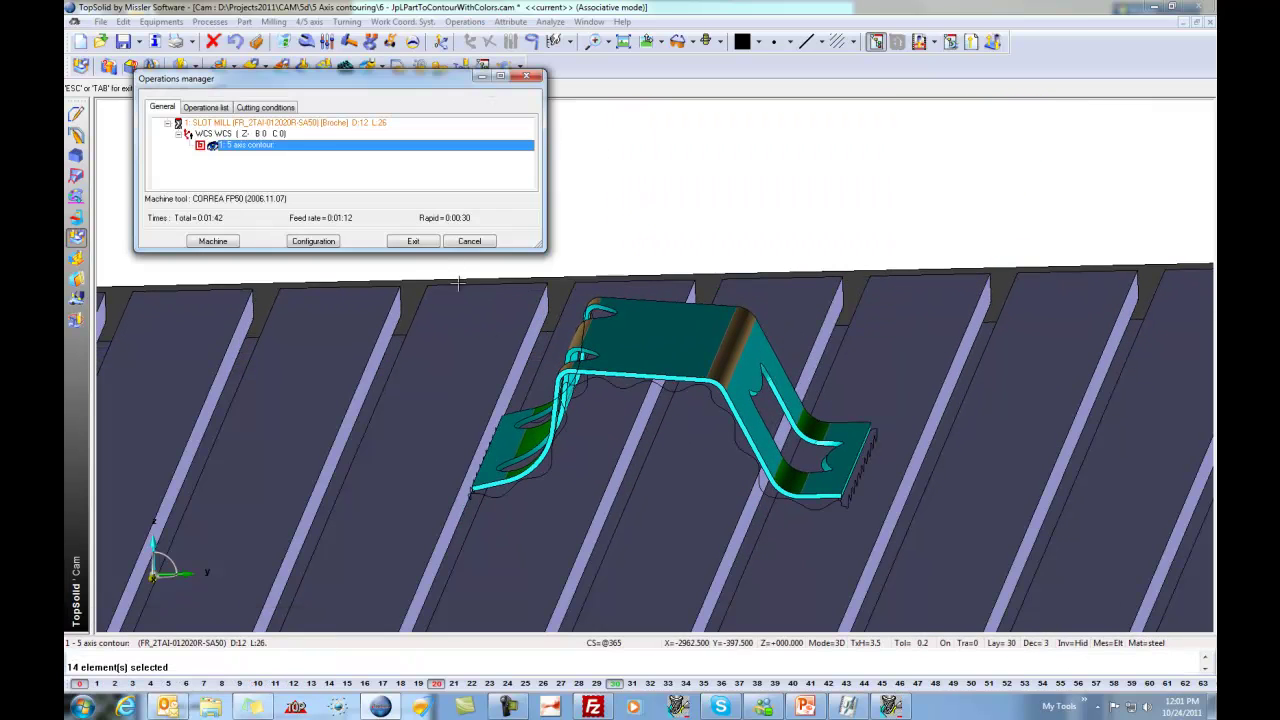
left_click(422, 247)
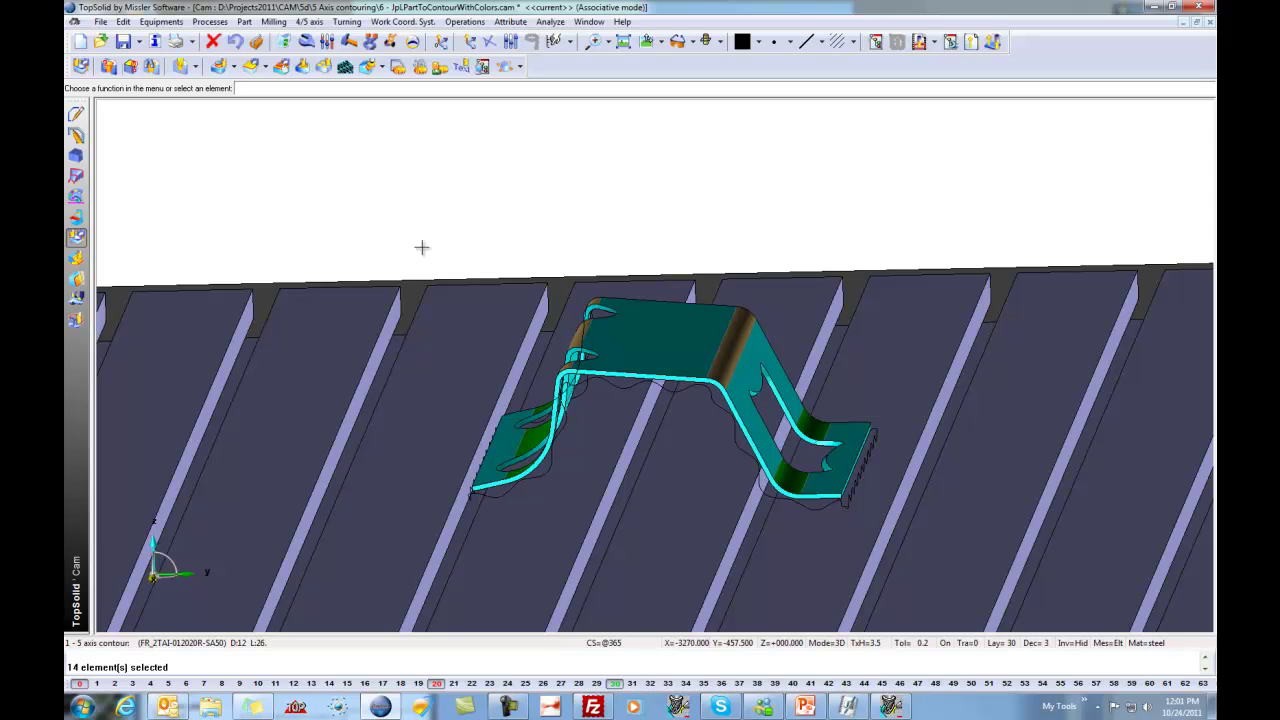
- Modify the part to enable 5 axis contour feed rate faces with a part faces feed rate value of 50 mm
scroll(421, 247, "down", 1)
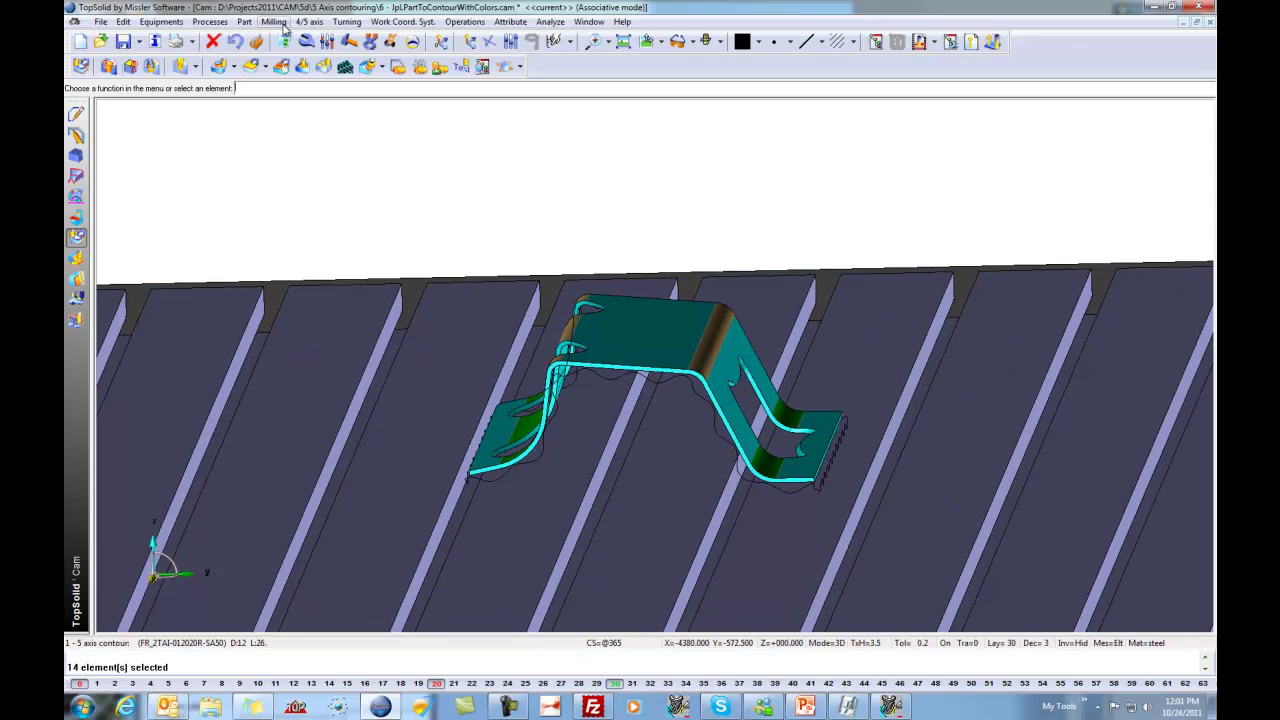
left_click(318, 23)
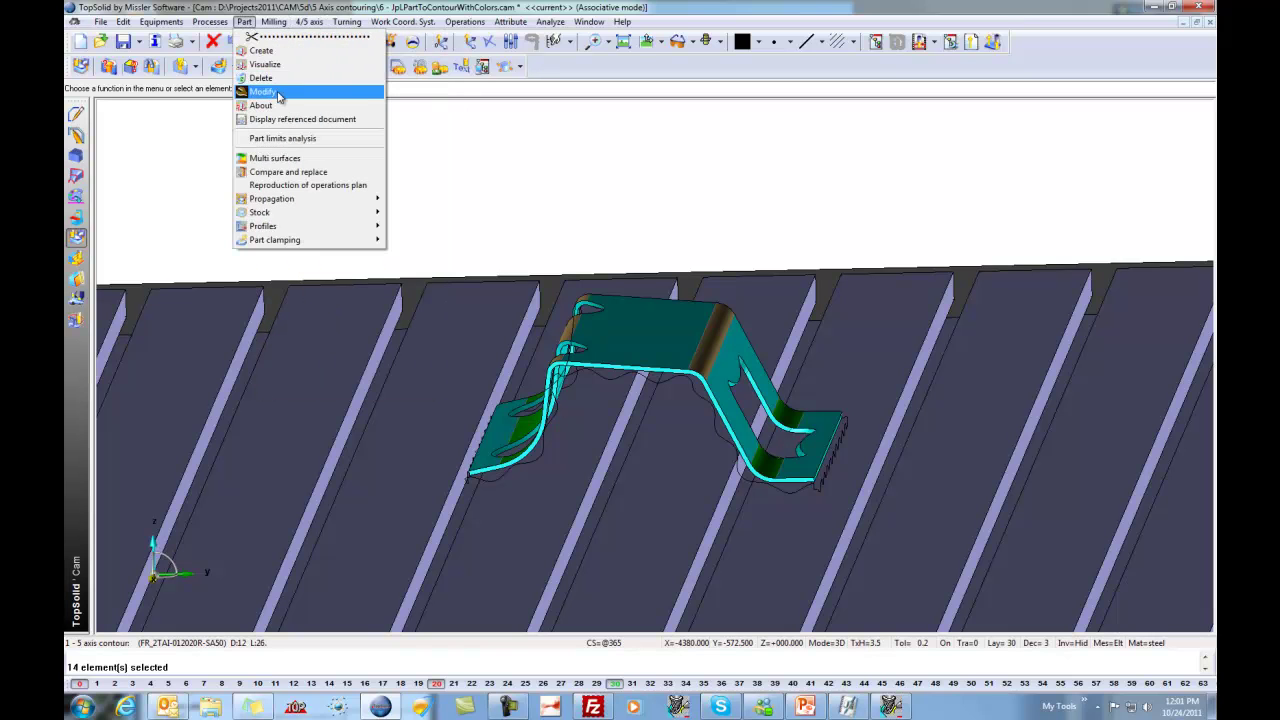
left_click(279, 92)
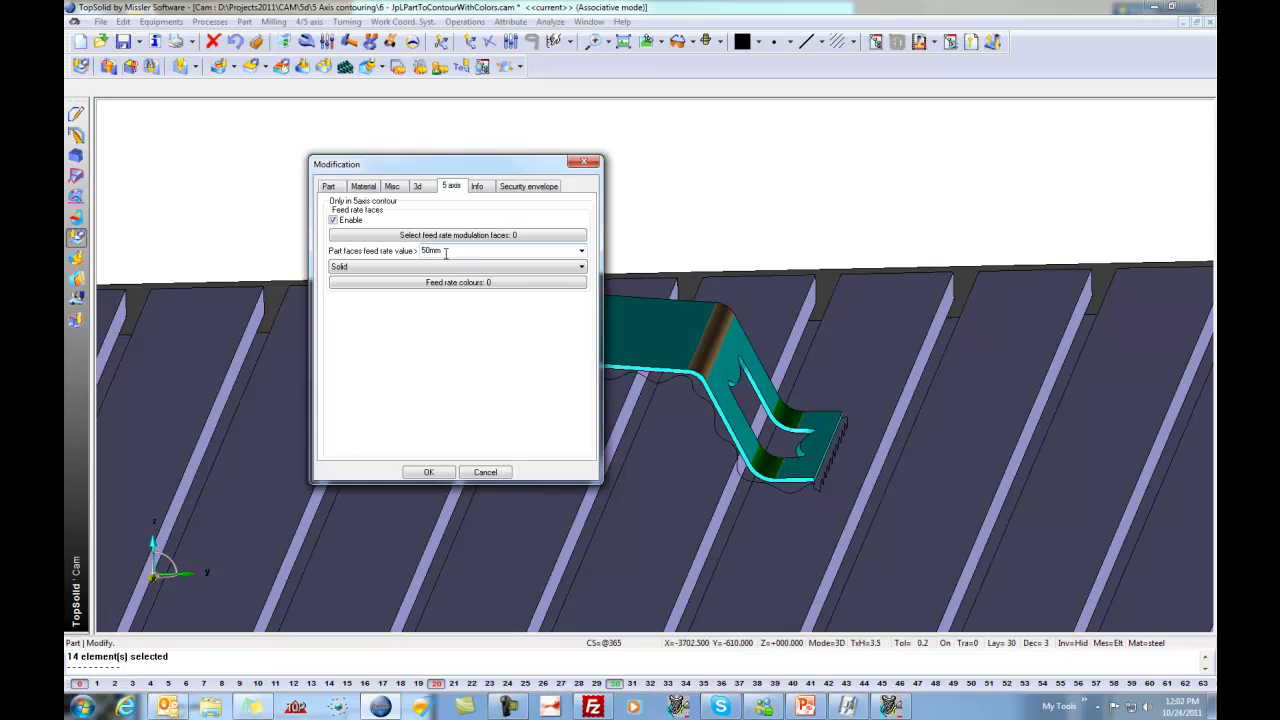
- Add a feed rate colour entry and sample its colour from the part's flat top face
left_click(459, 283)
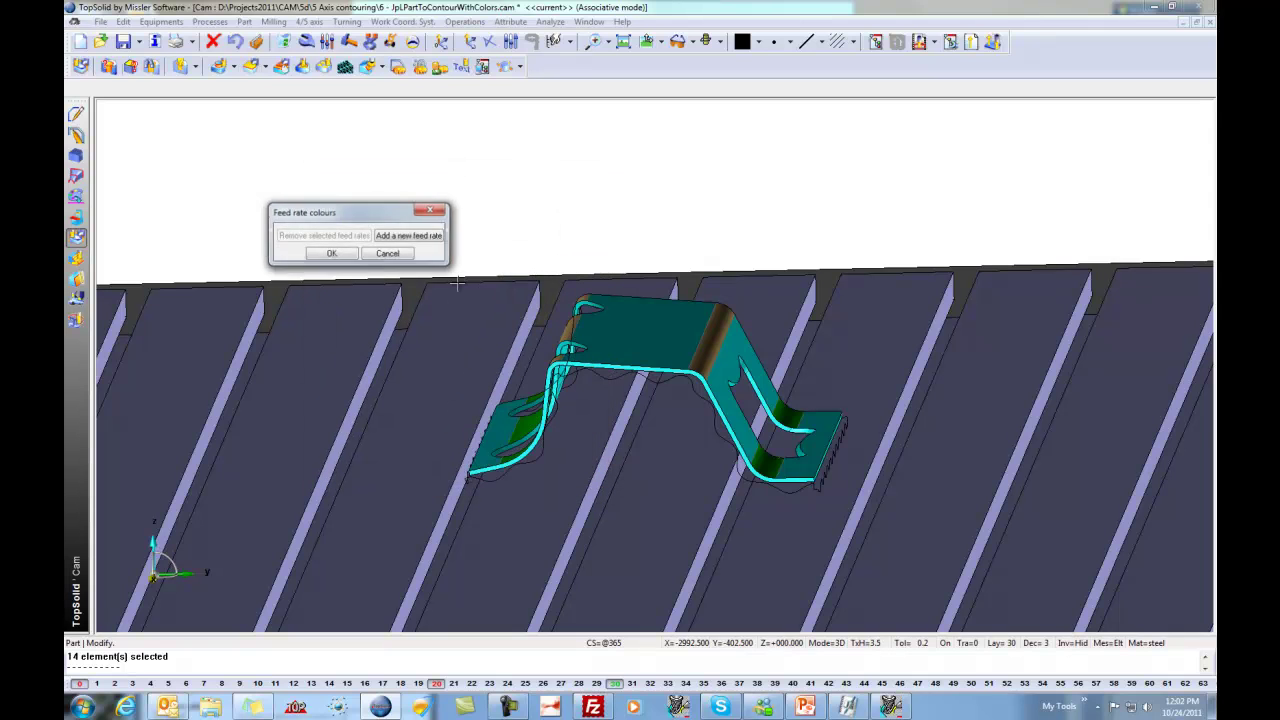
left_click(422, 237)
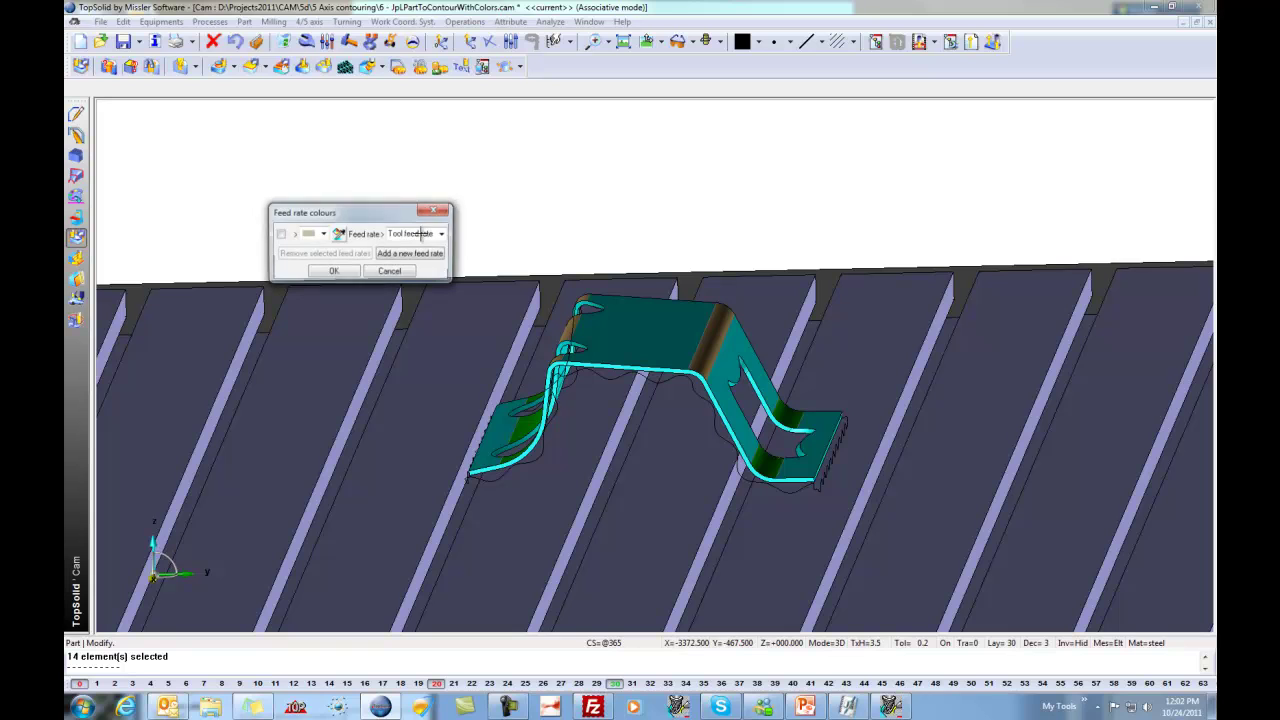
left_click(339, 235)
left_click(663, 337)
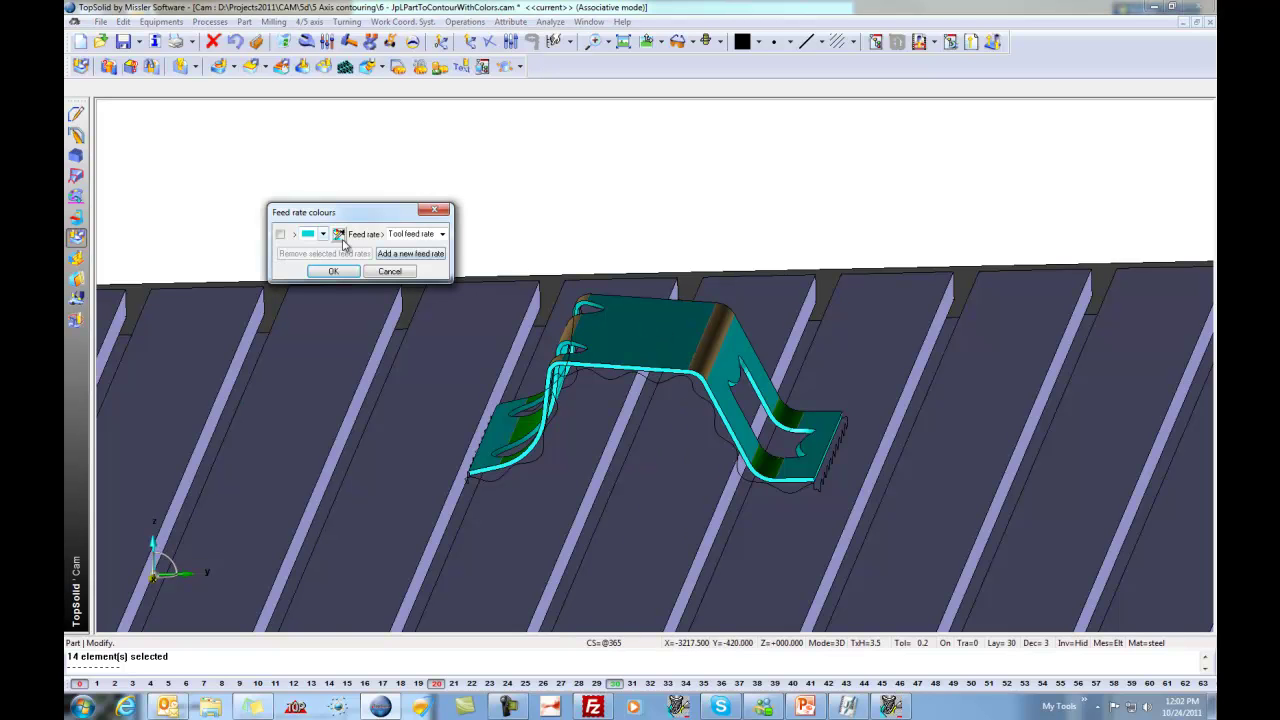
- Add a second feed rate colour sampled from the green lower bend face and set its feed rate to 50 mm
left_click(415, 255)
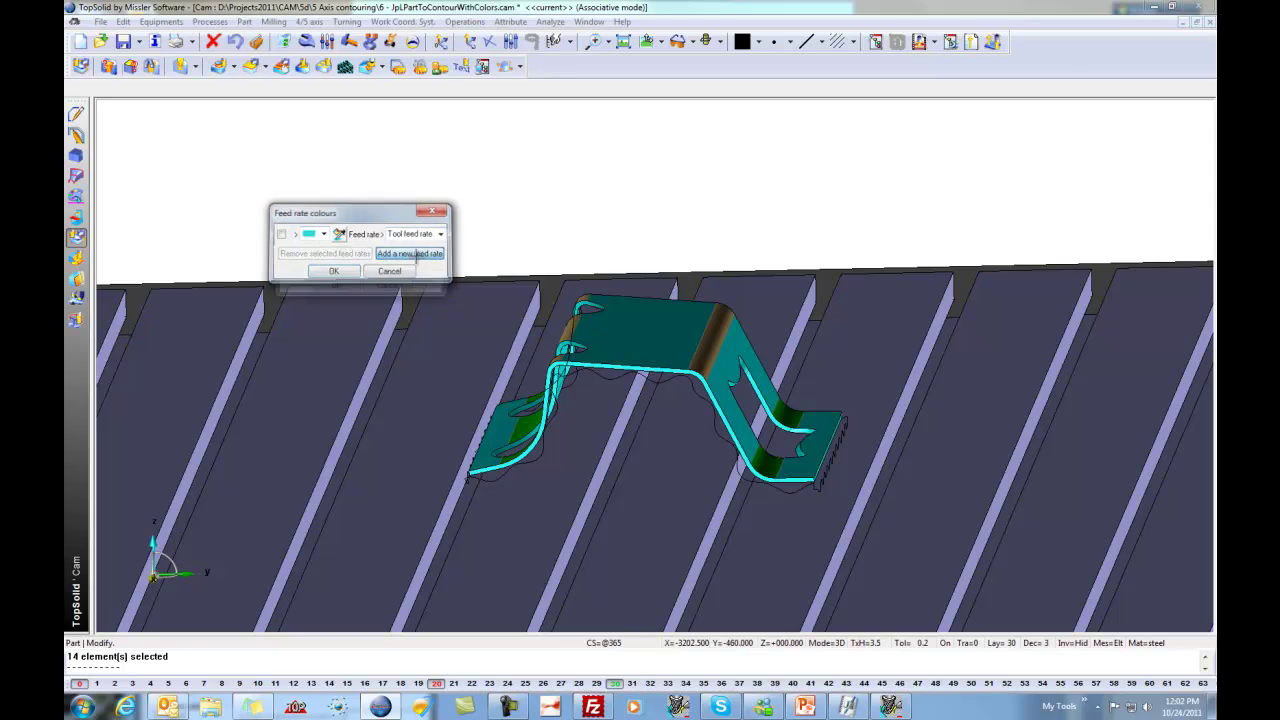
left_click(340, 253)
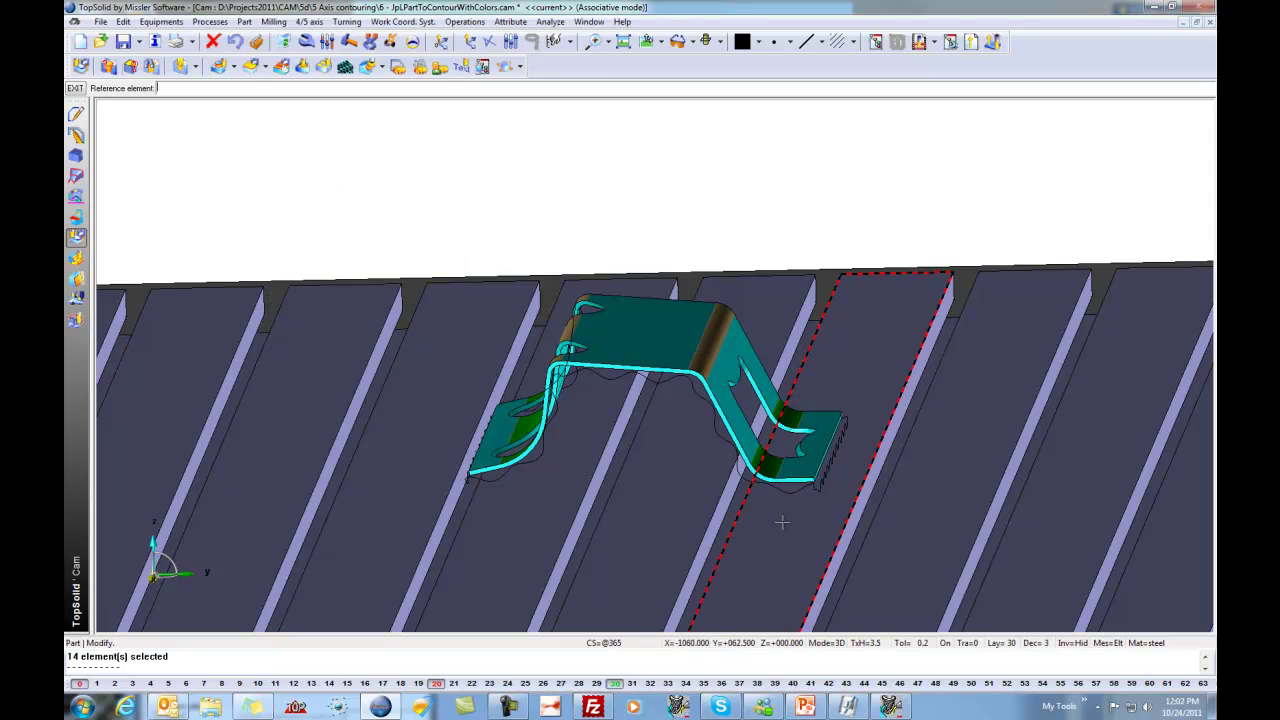
left_click(768, 463)
left_click(413, 249)
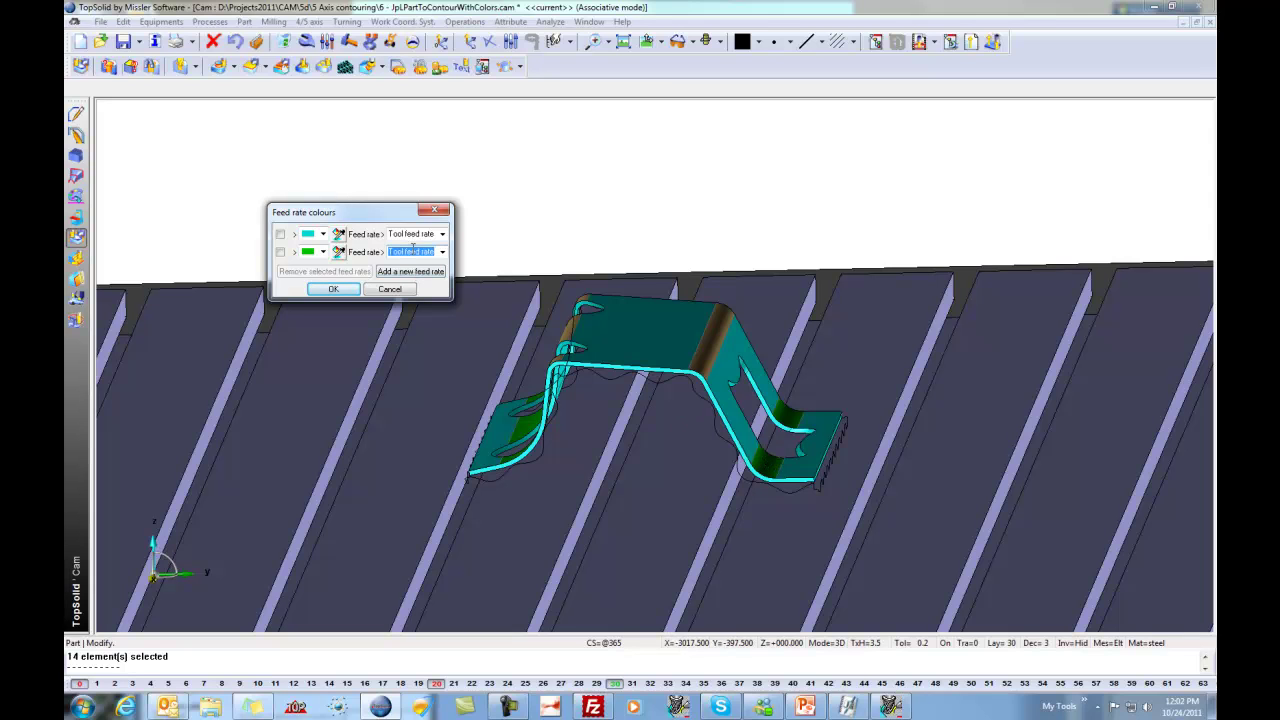
type("50")
key("Tab")
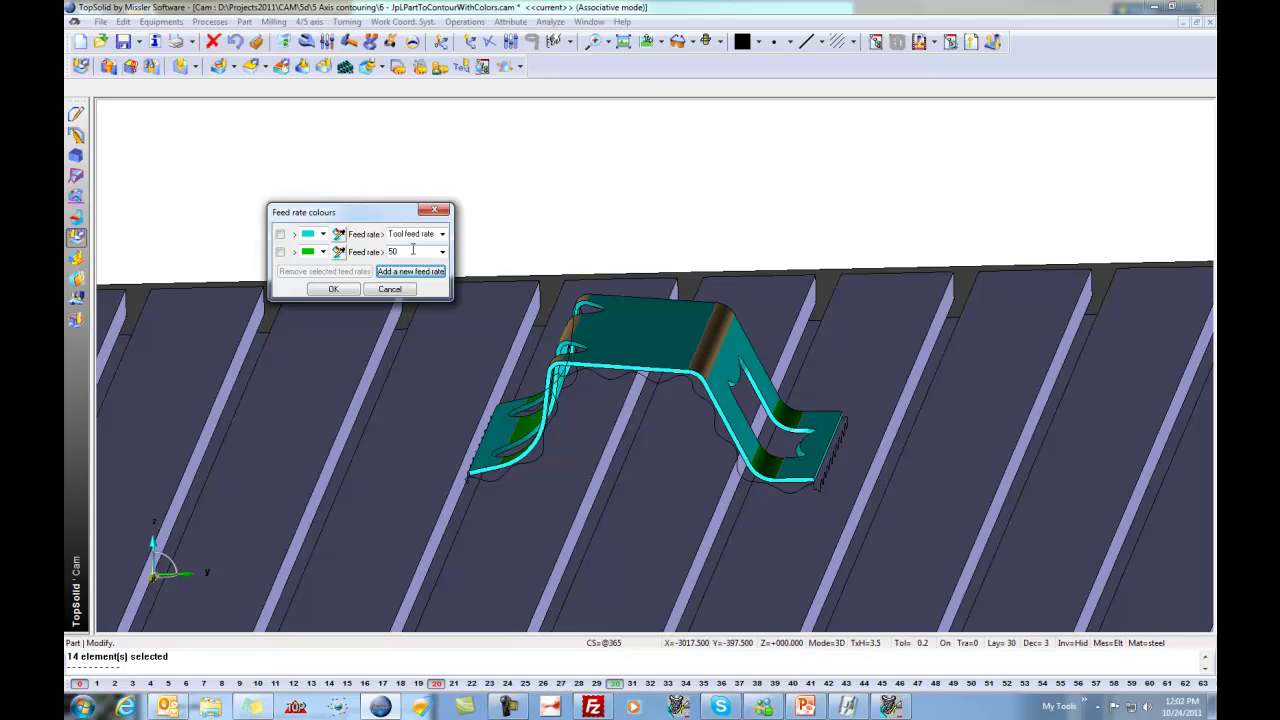
- Add a third feed rate colour sampled from the brown upper bend with feed rate 250, and accept the part modification
left_click(424, 271)
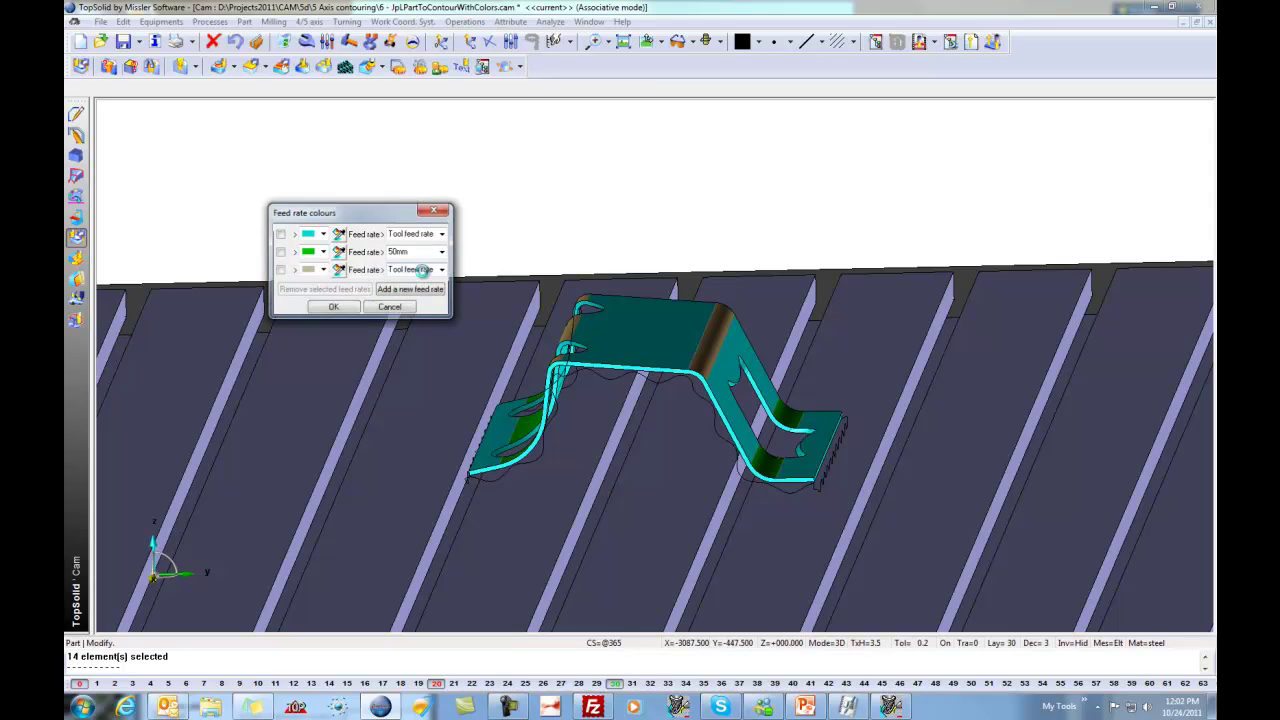
left_click(333, 307)
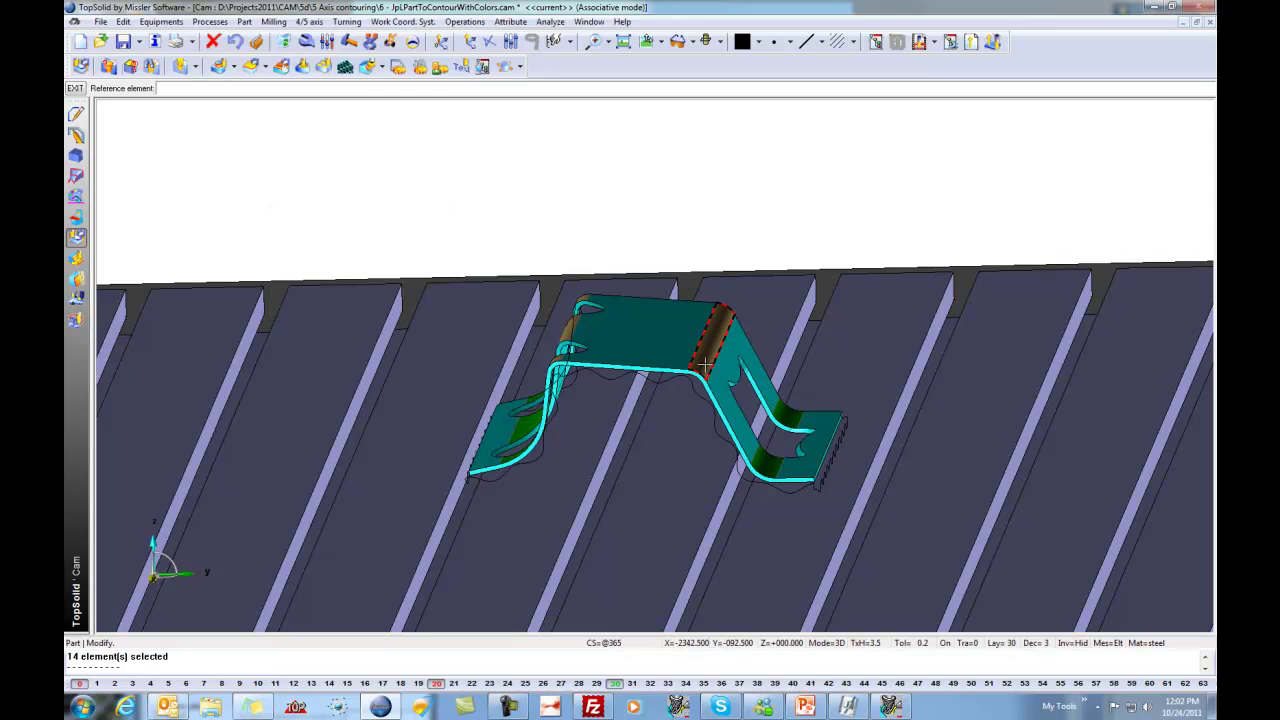
left_click(703, 368)
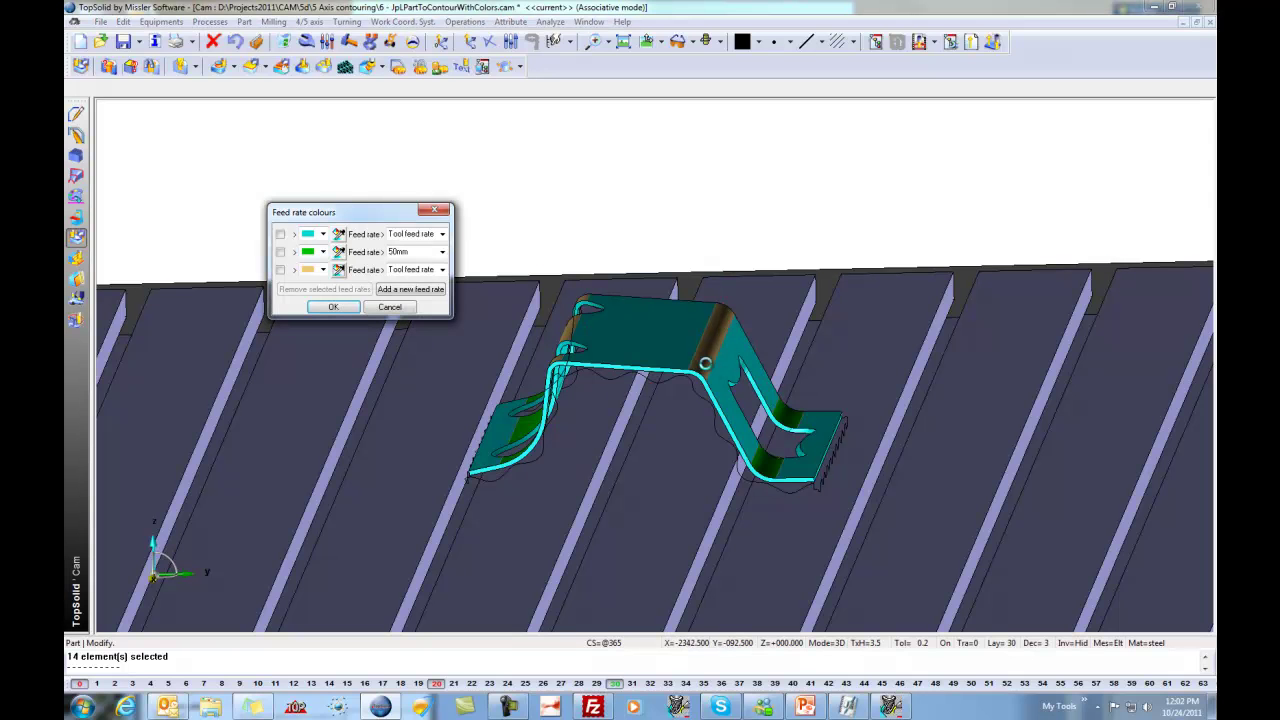
left_click(415, 269)
type("250")
left_click(348, 307)
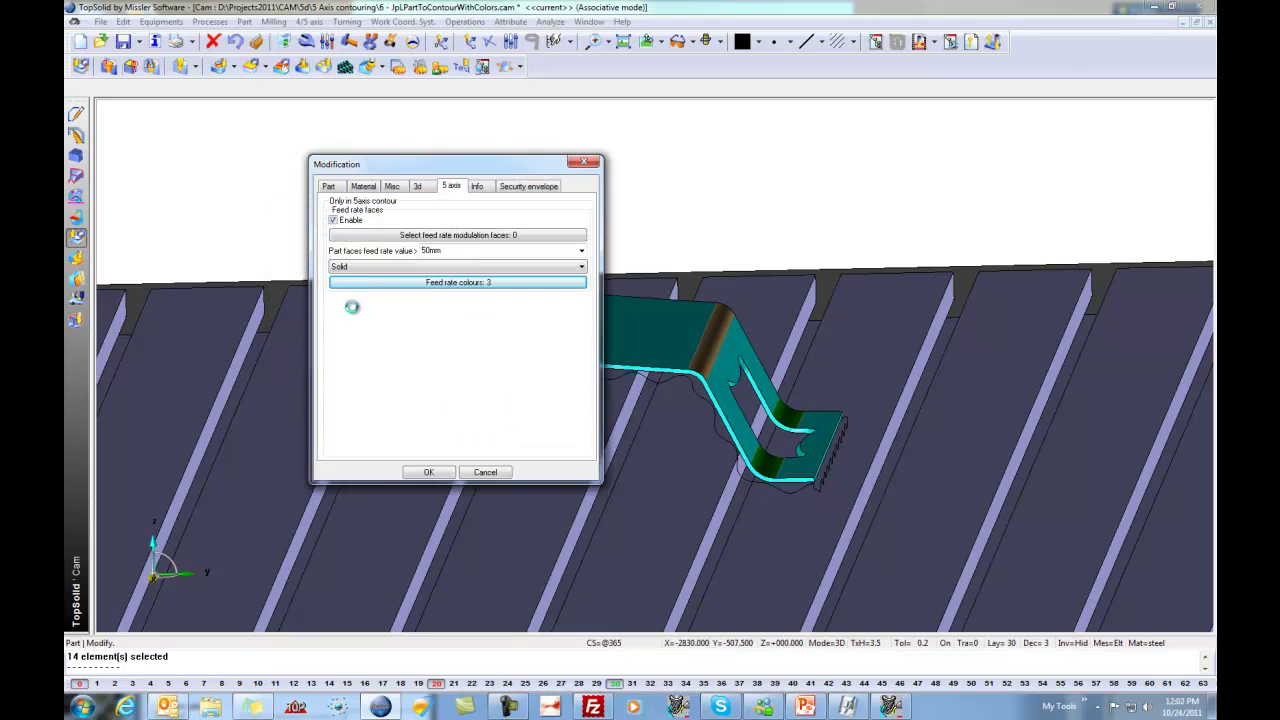
left_click(428, 472)
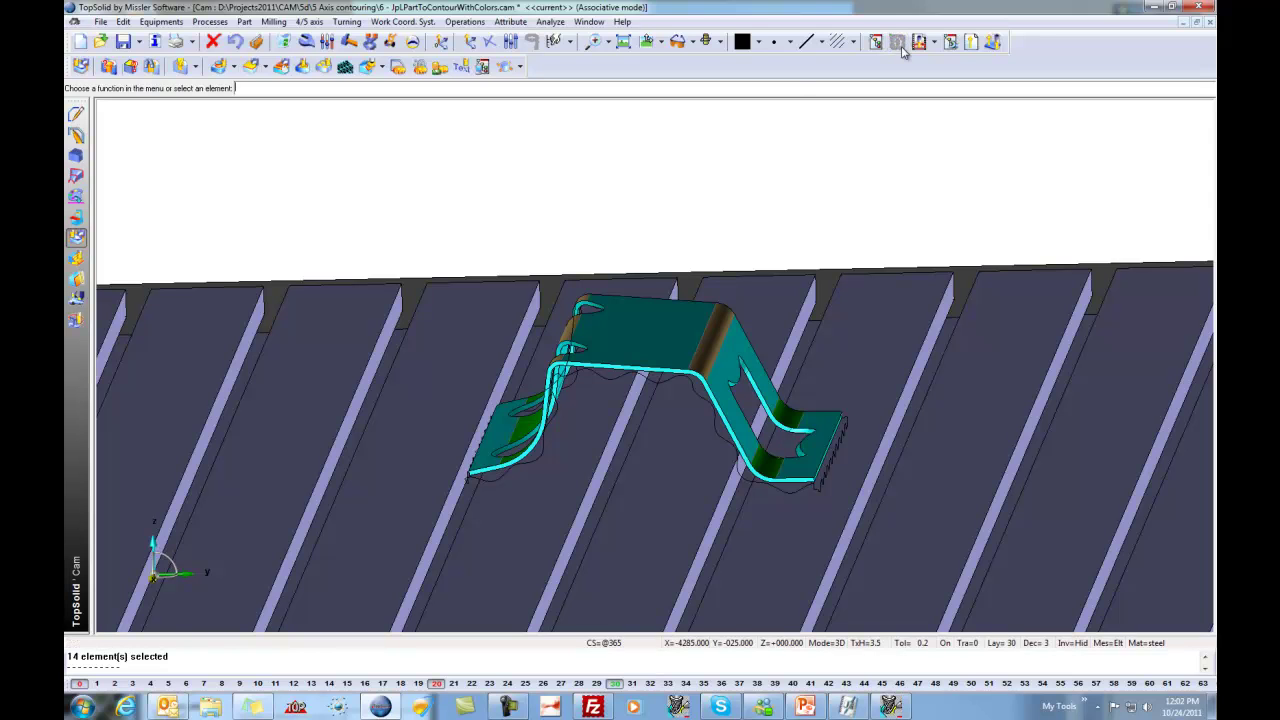
- Save the document, switch to the Post-Processor and generate ISO file 1 from 6 - JpLPartToContourWithColors.cam, overwriting the existing output file
left_click(123, 42)
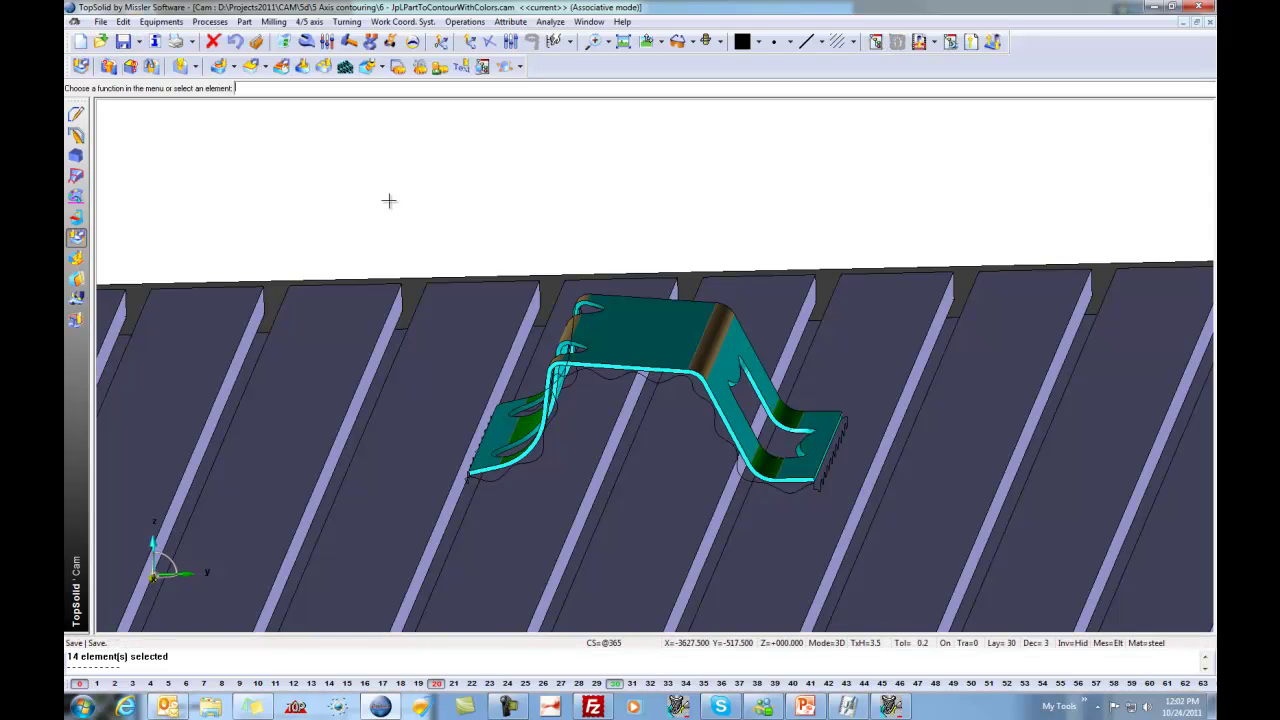
left_click(848, 707)
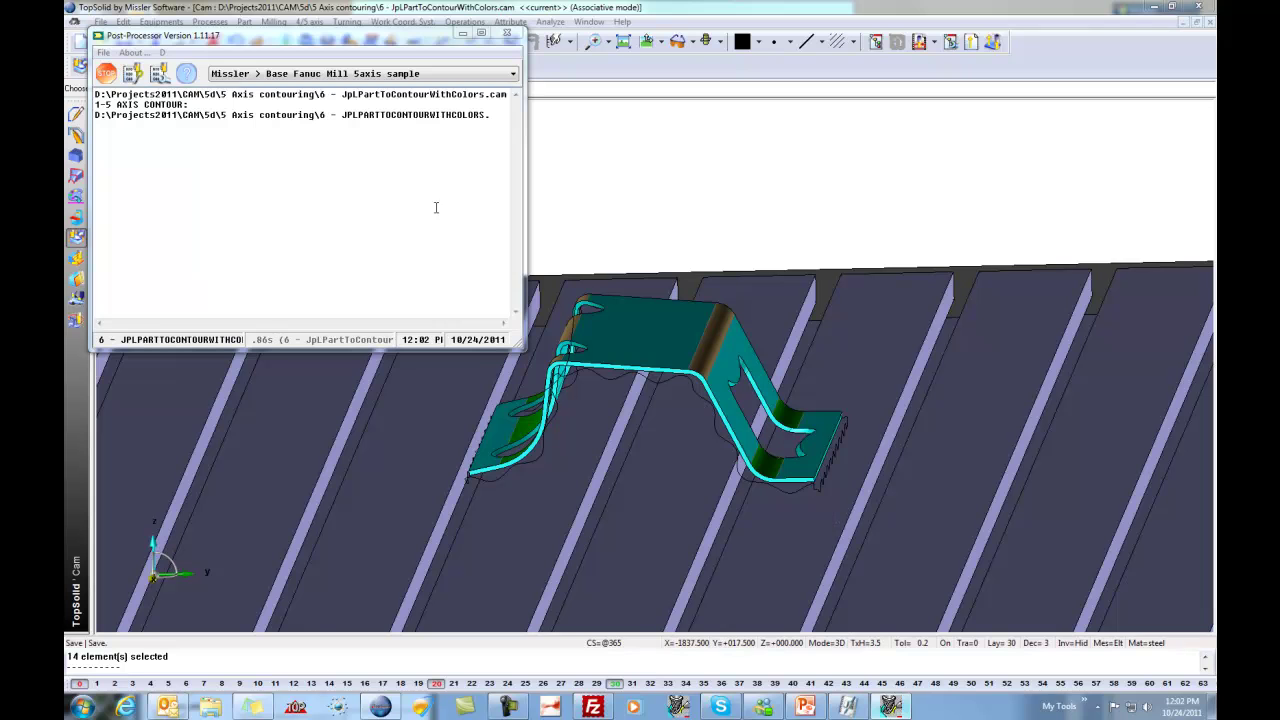
left_click(133, 73)
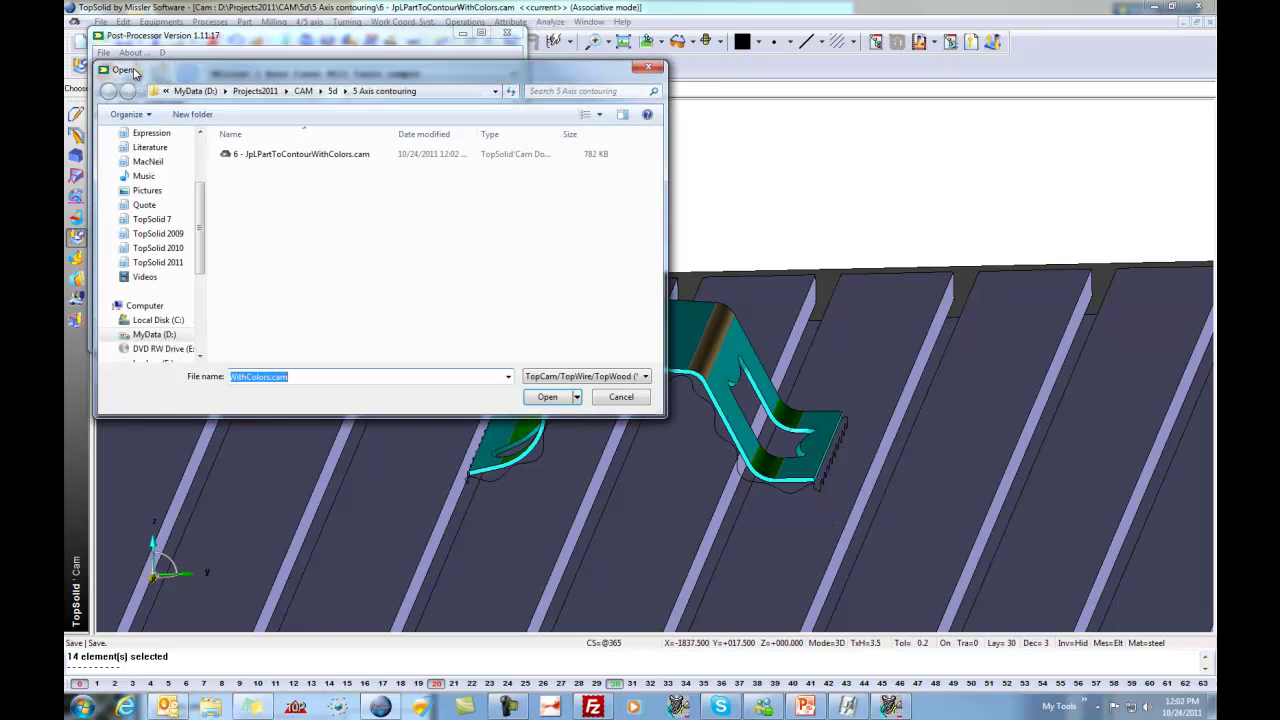
double_click(335, 155)
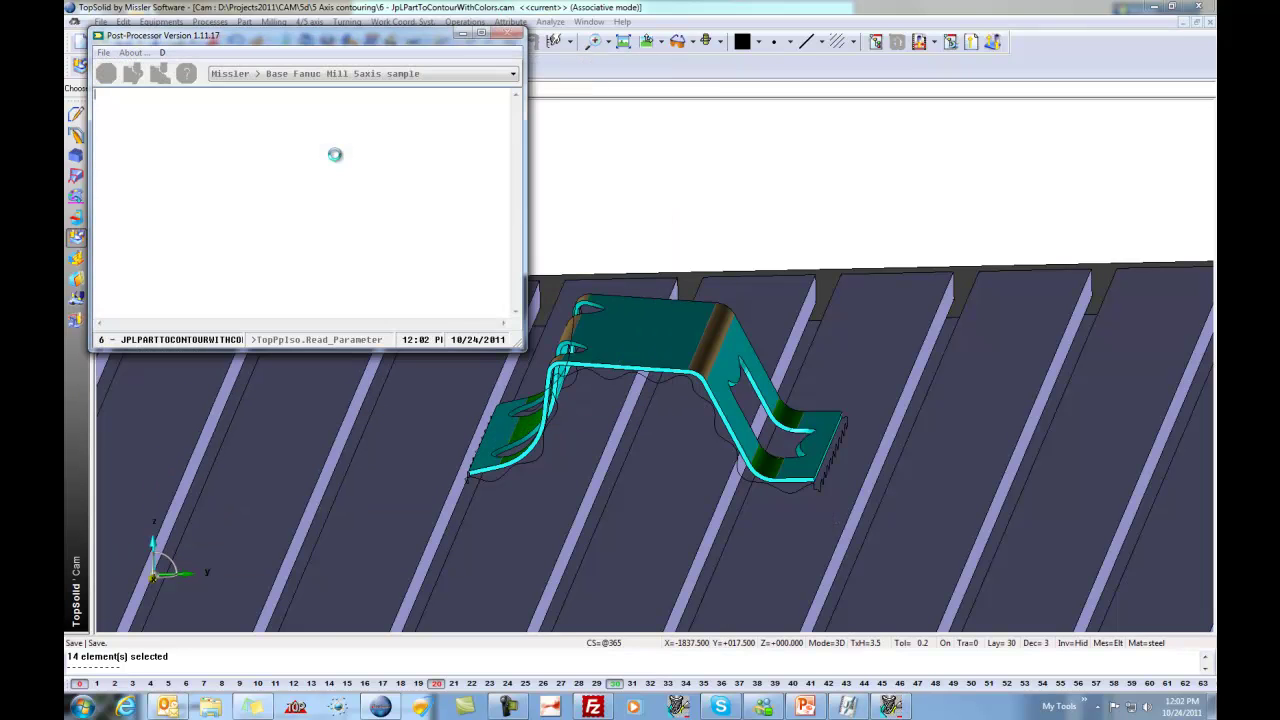
left_click(575, 452)
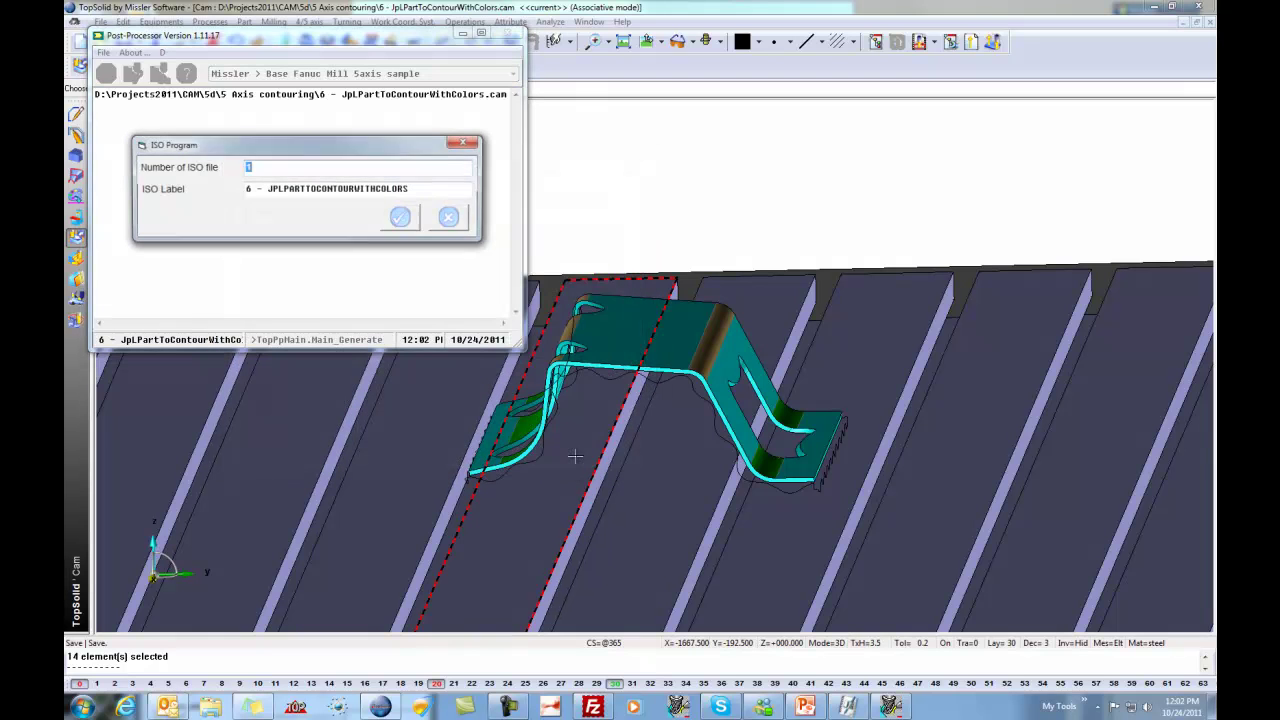
left_click(405, 216)
left_click(540, 398)
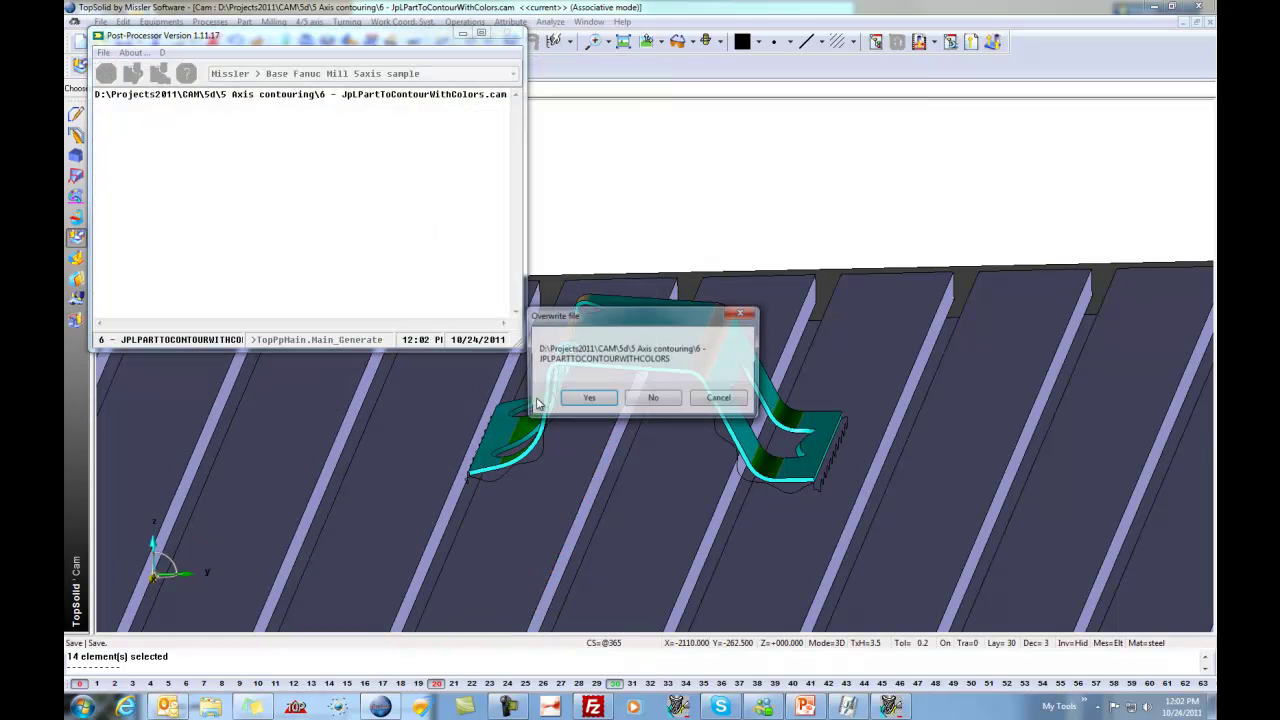
left_click(587, 398)
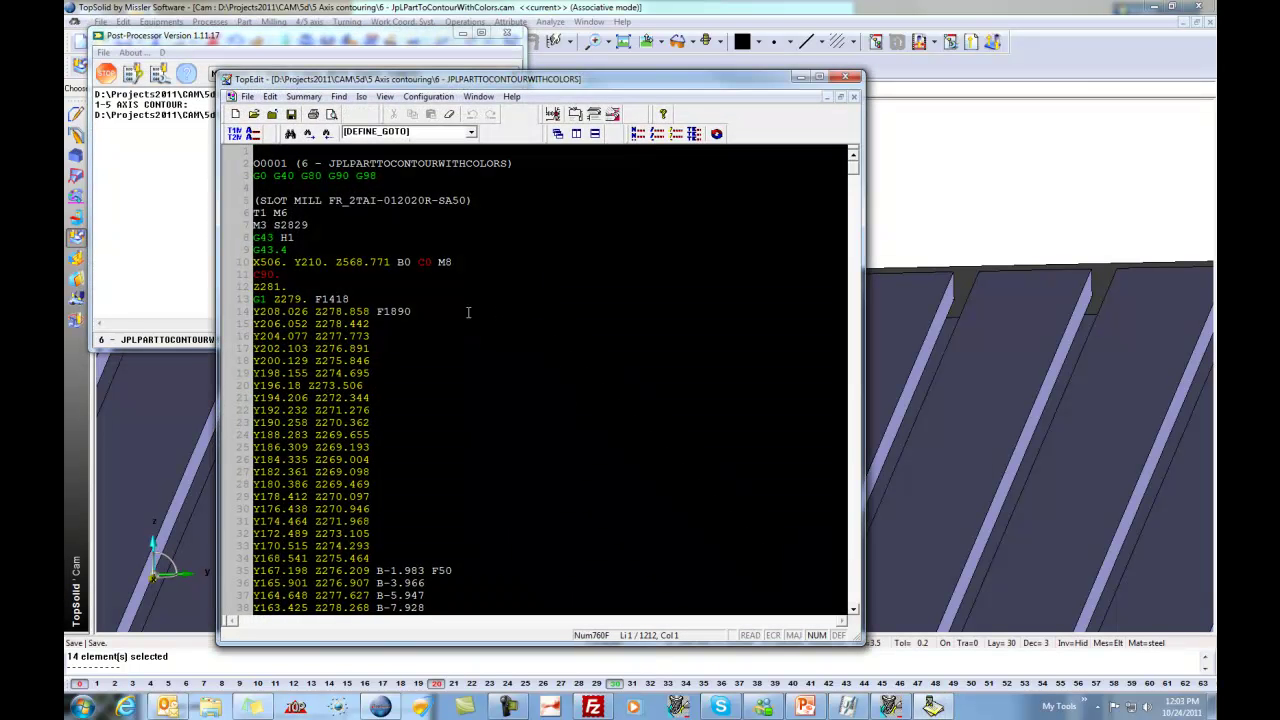
- Highlight the feed rate on line 14 of the NC program and arrange the narrowed editor window beside the part
left_click_drag(422, 311, 377, 311)
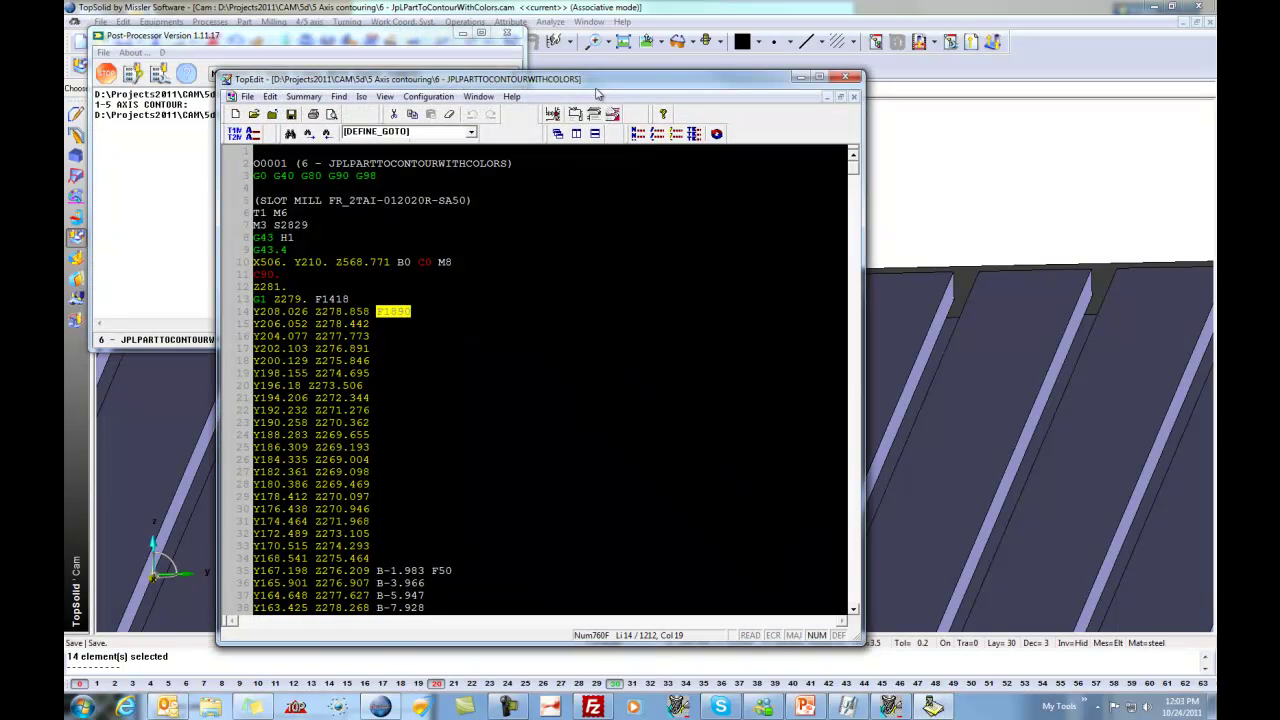
left_click_drag(600, 80, 450, 10)
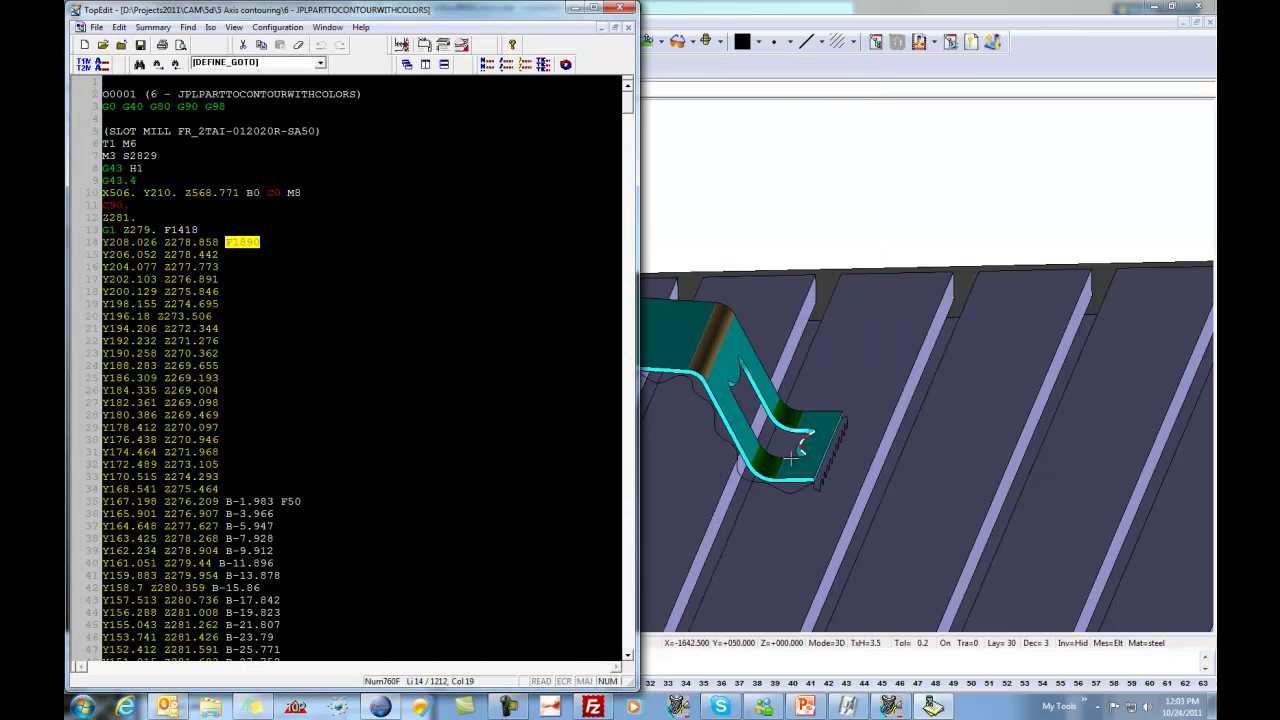
left_click_drag(636, 476, 524, 472)
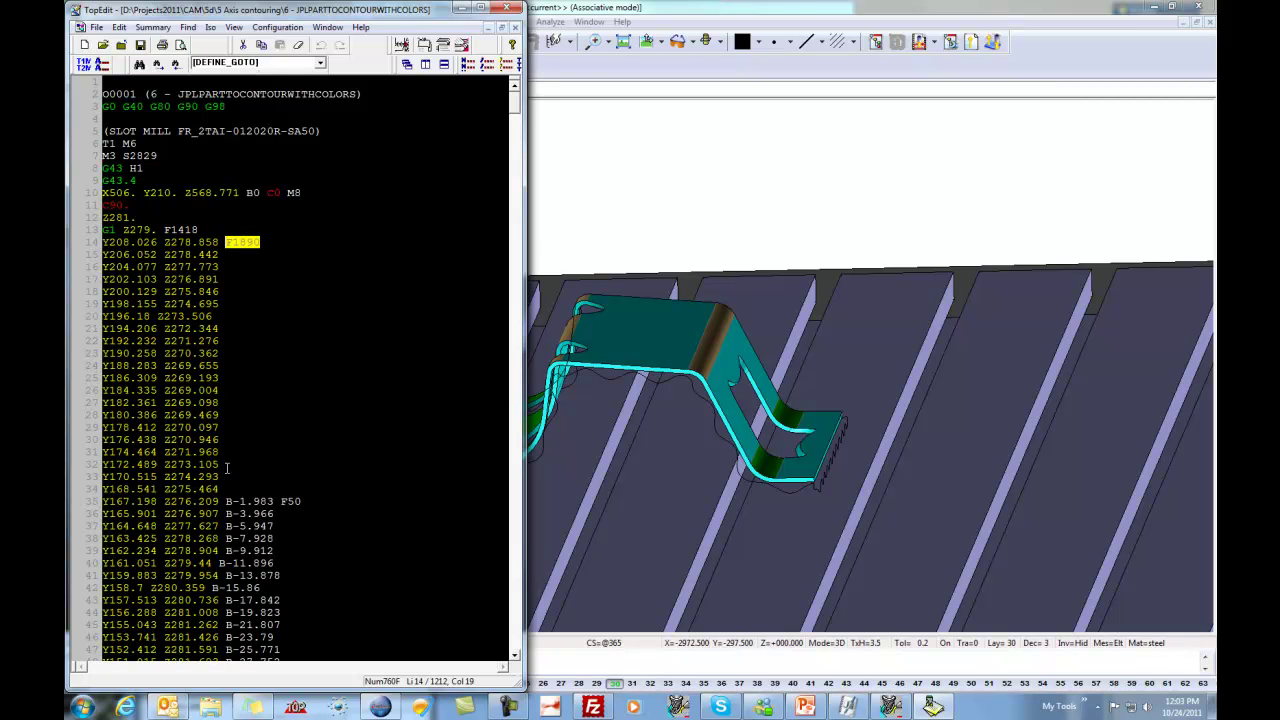
- Examine the feed rate changes in the NC code where the path enters and leaves the first green bend
left_click_drag(224, 501, 320, 501)
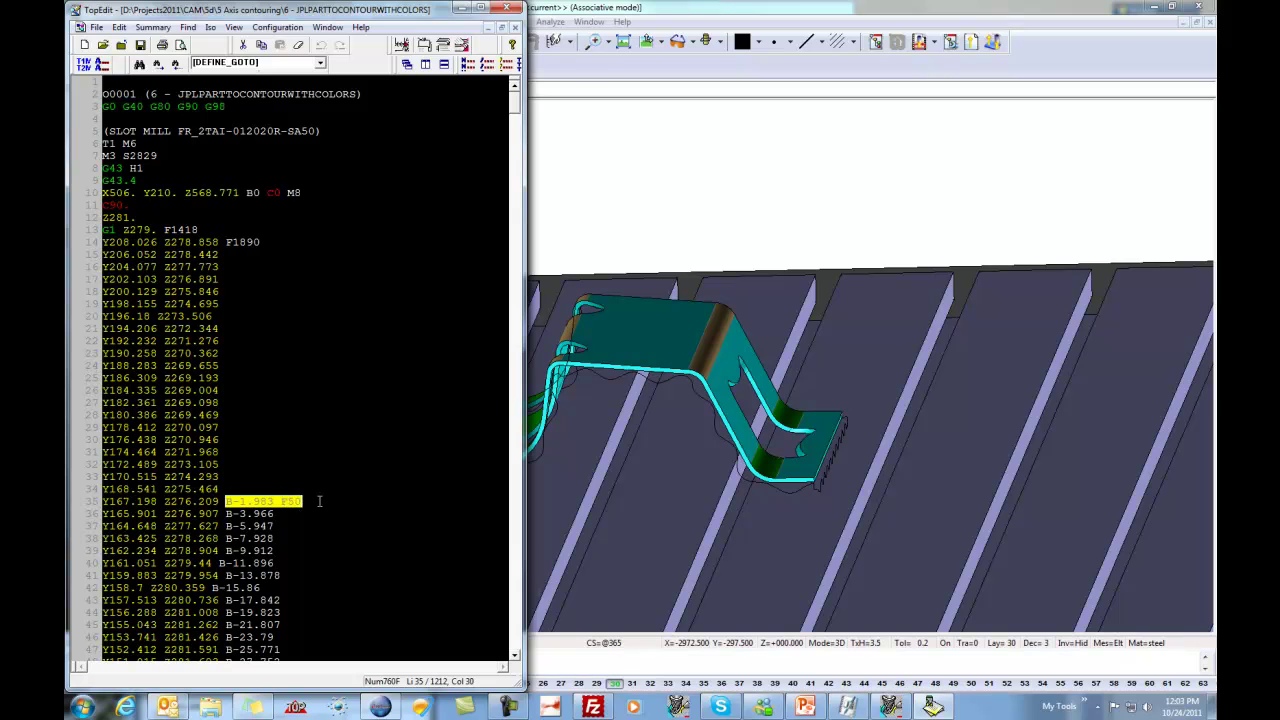
left_click(304, 501)
double_click(290, 501)
scroll(343, 396, "down", 10)
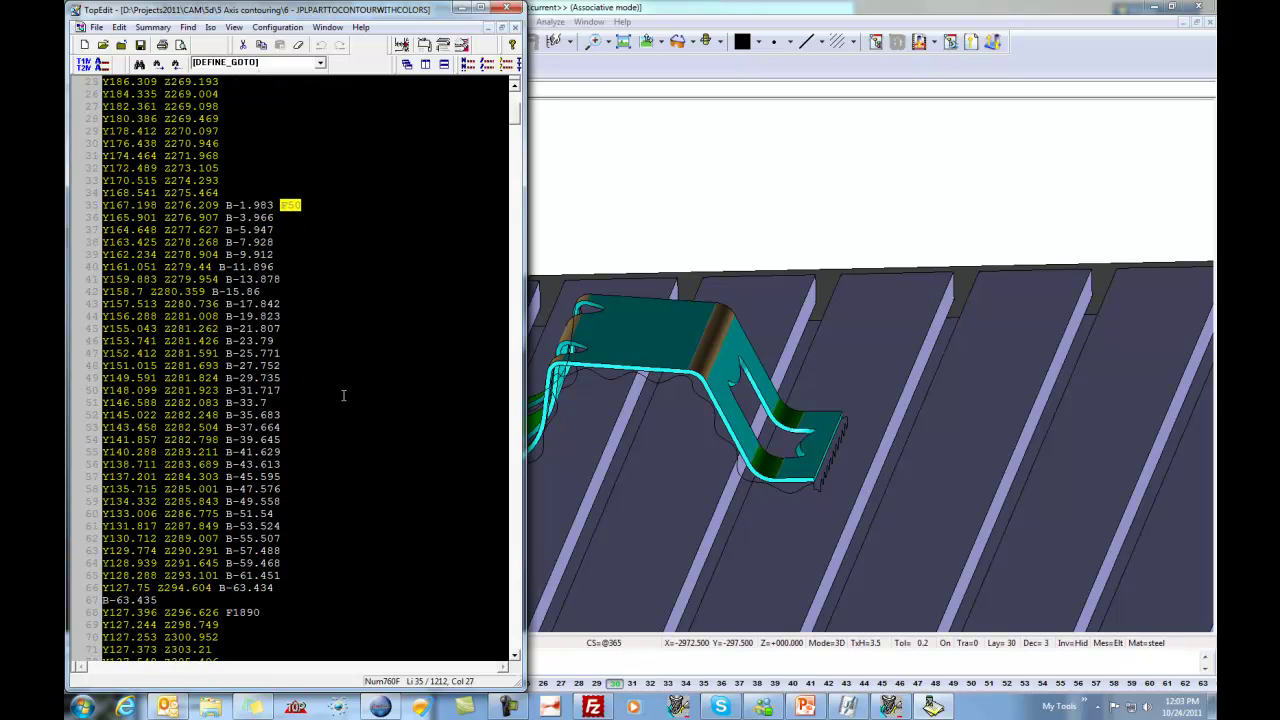
scroll(343, 396, "down", 3)
left_click_drag(262, 415, 229, 415)
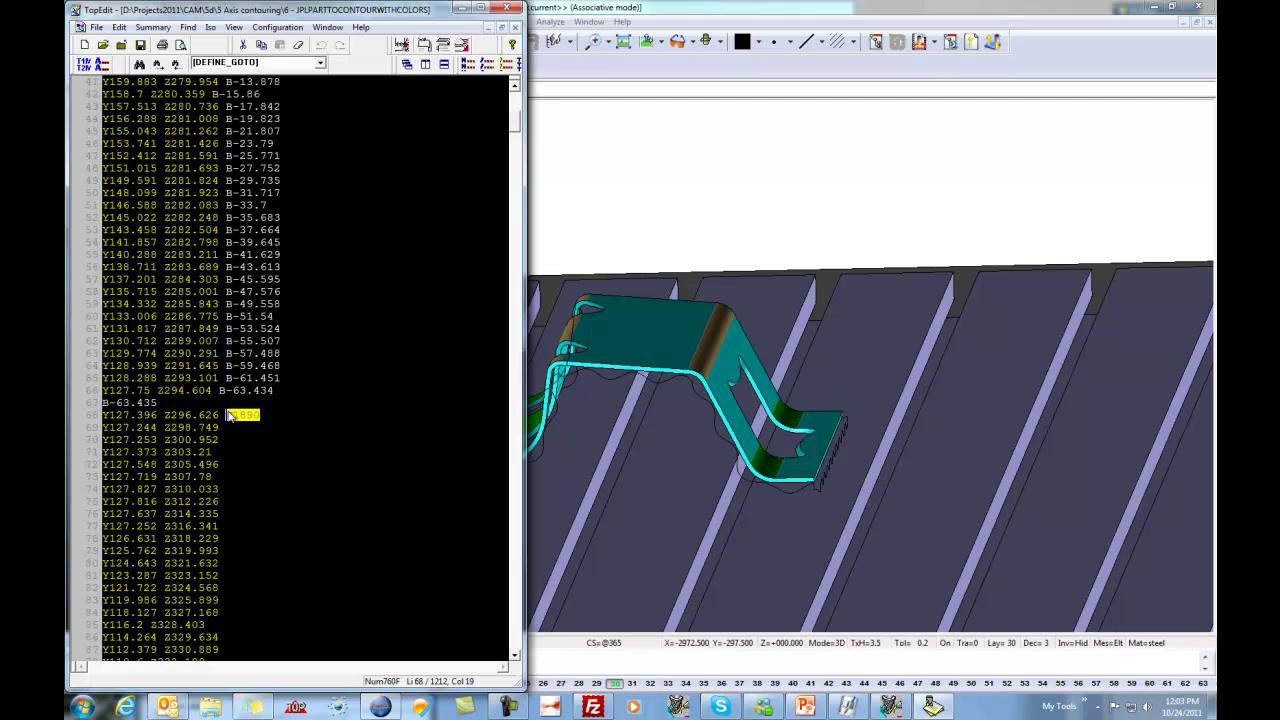
- Check the feed rate in the NC code at the upper brown bend and close the program listing
scroll(392, 476, "down", 15)
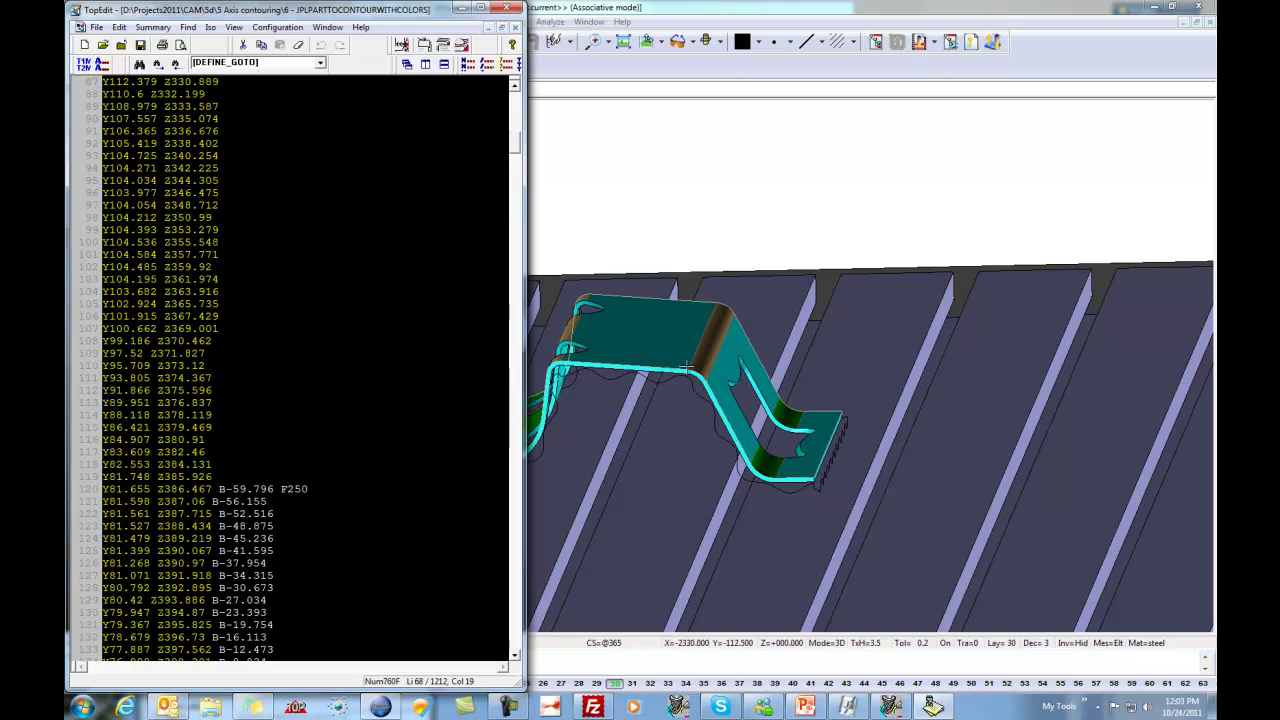
left_click(311, 488)
double_click(309, 488)
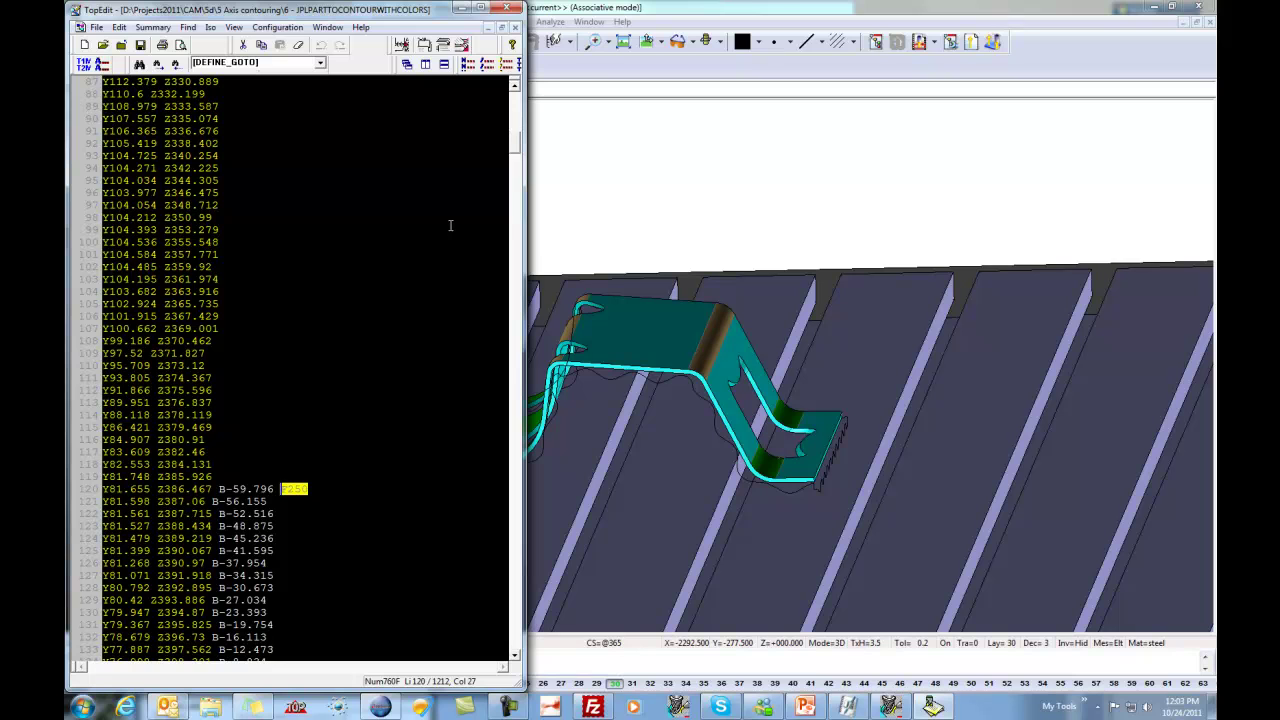
left_click(507, 7)
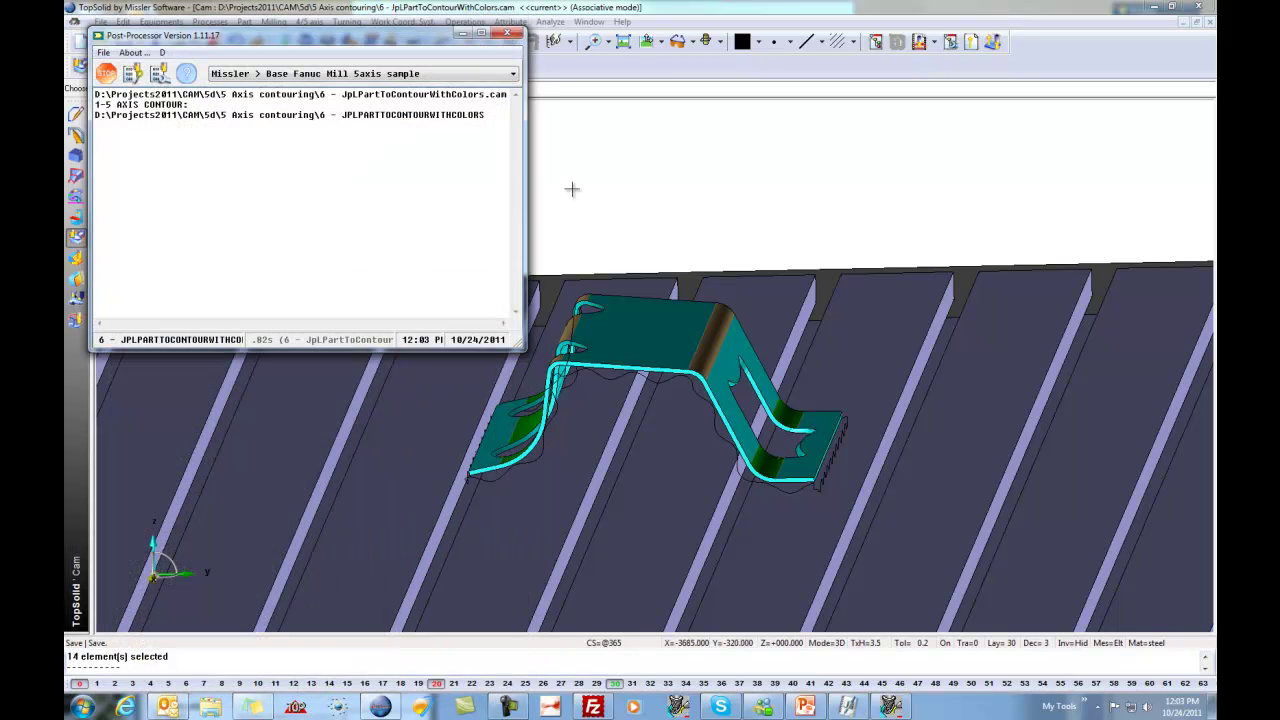